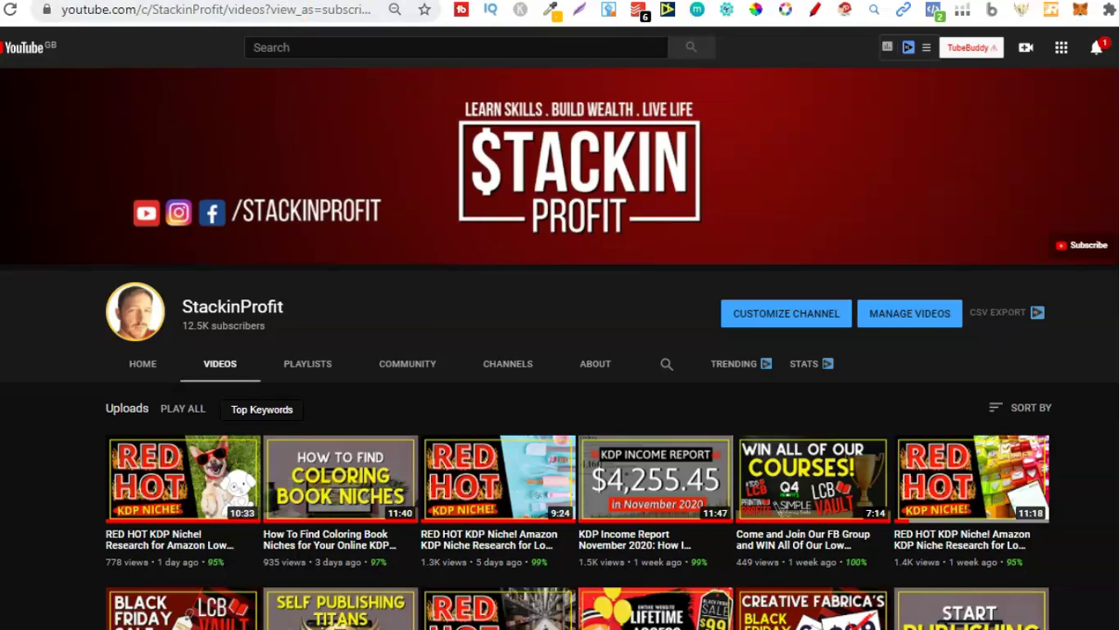
Step: On the Self Publishing Titans site, scroll to the free KDP Research and KDP Keyword Expander extensions
key("ctrl+Tab")
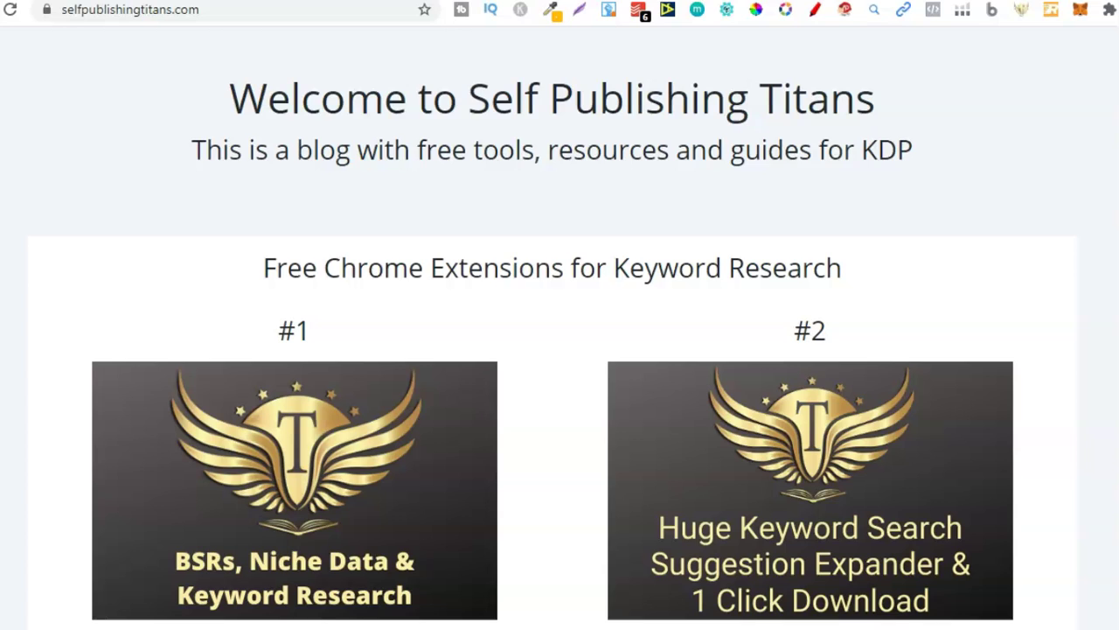
scroll(553, 328, "down", 2)
scroll(552, 327, "down", 2)
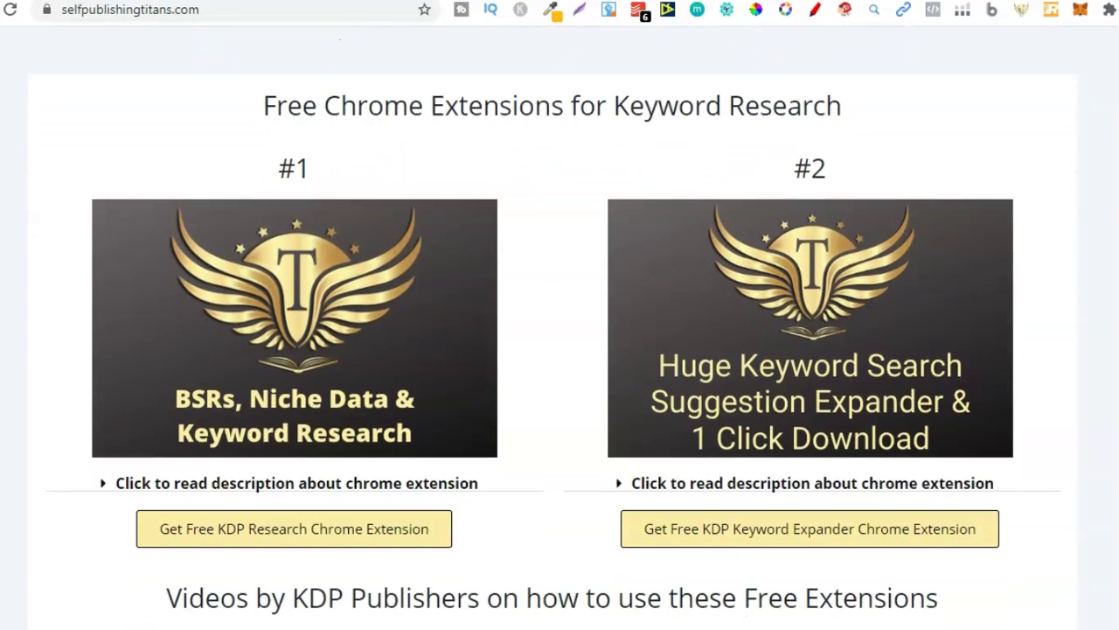
scroll(553, 328, "down", 1)
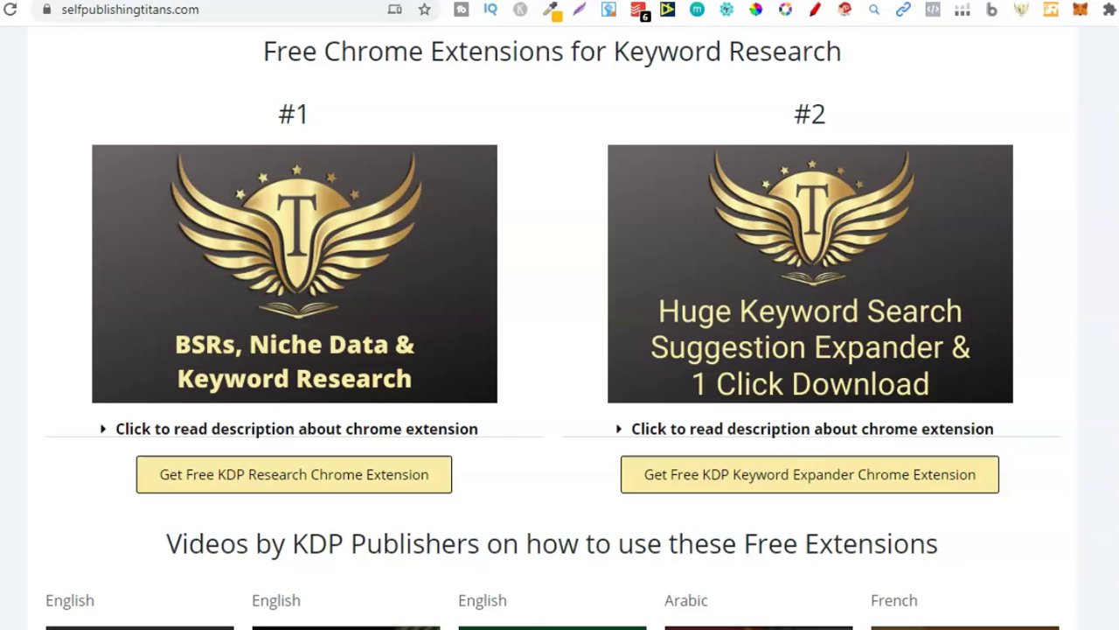
Step: Open the AMZ Suggestion Expander Chrome Web Store listing (installed, 60,000+ users) and scroll through it
left_click(331, 501)
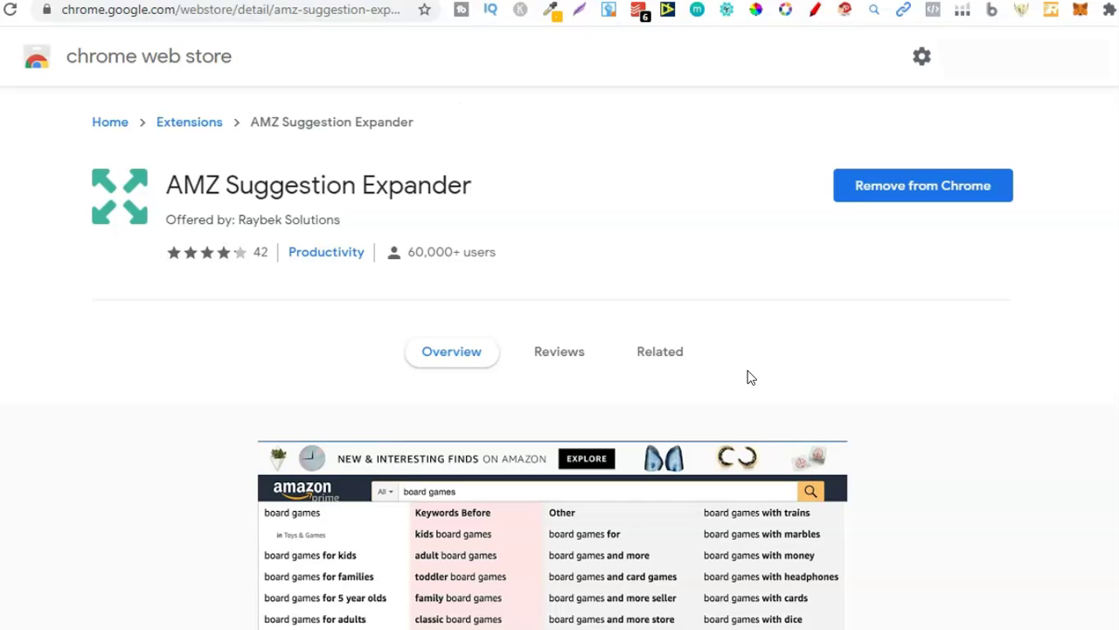
scroll(757, 365, "down", 2)
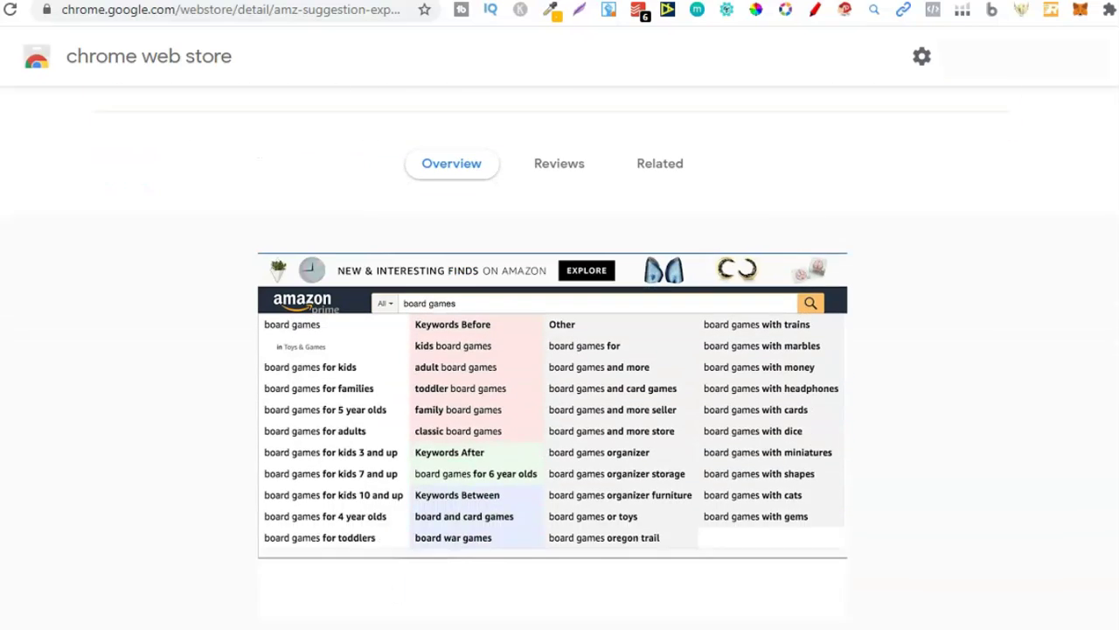
scroll(559, 350, "down", 1)
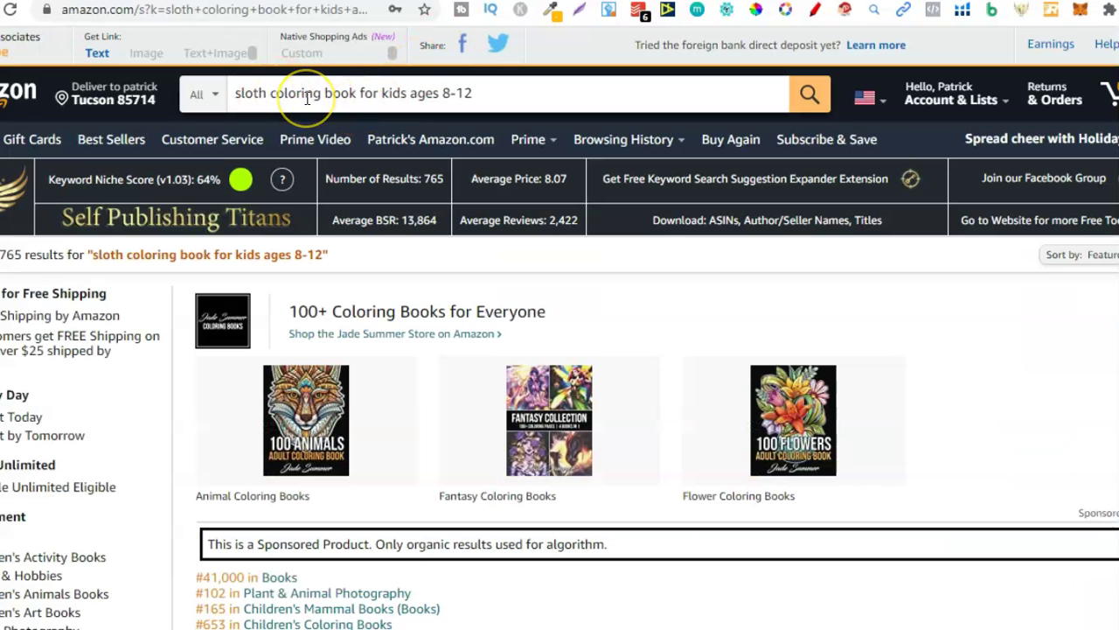
left_click(499, 93)
left_click(499, 95)
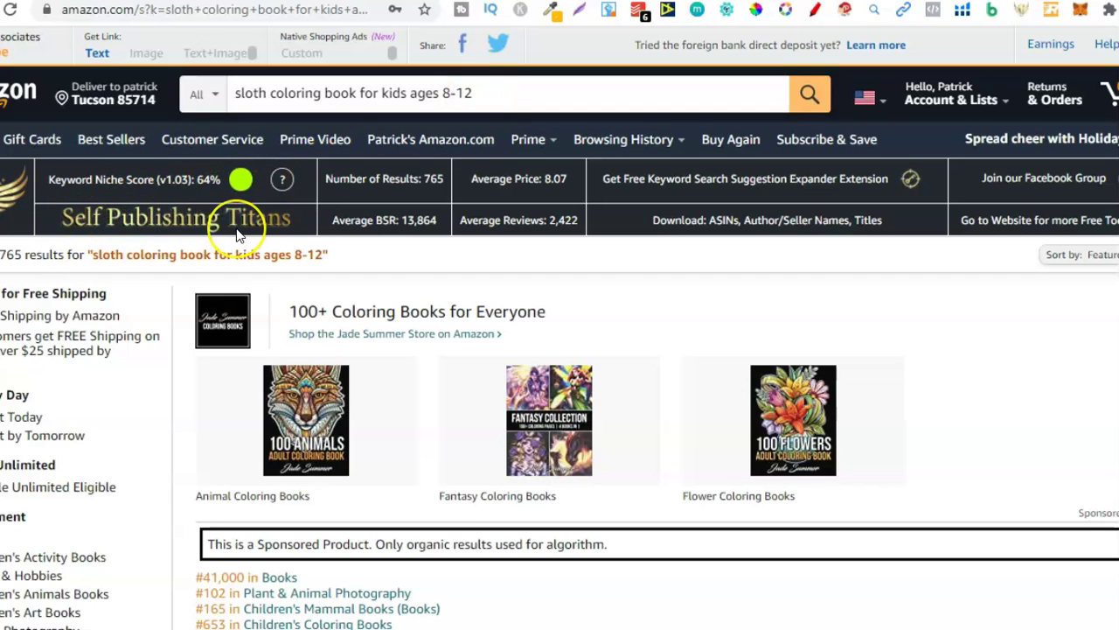
left_click_drag(195, 179, 256, 179)
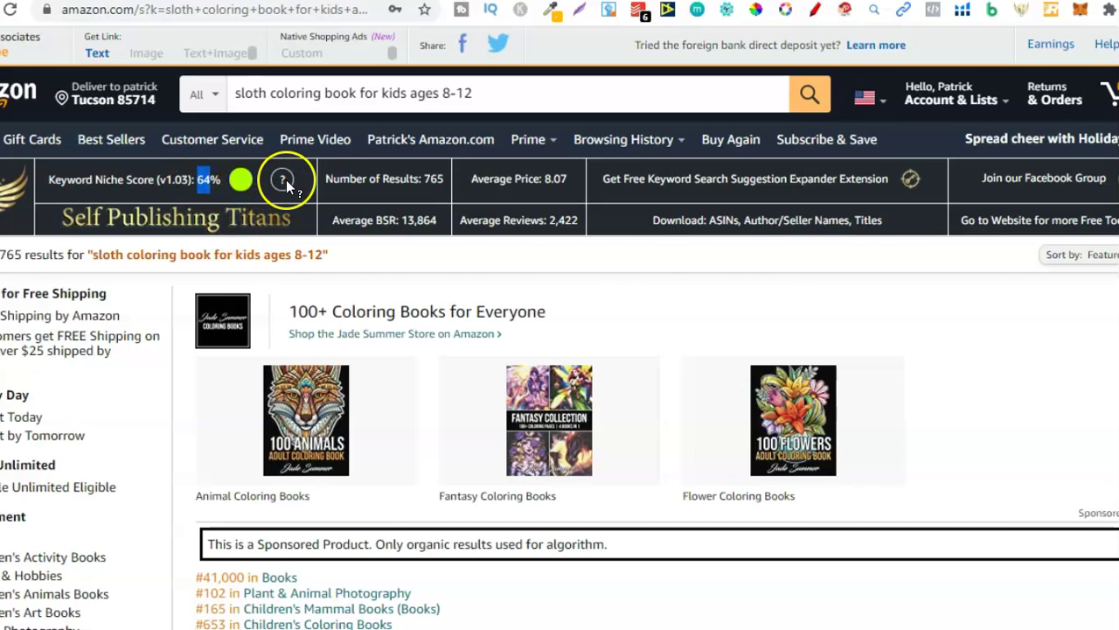
mouse_move(286, 179)
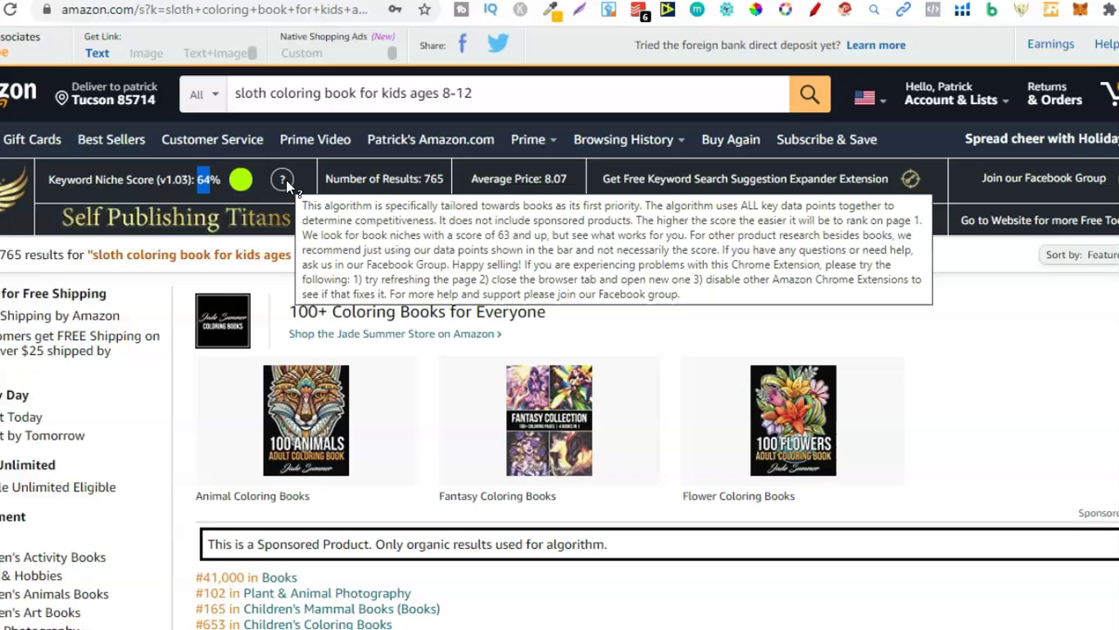
left_click_drag(286, 181, 195, 188)
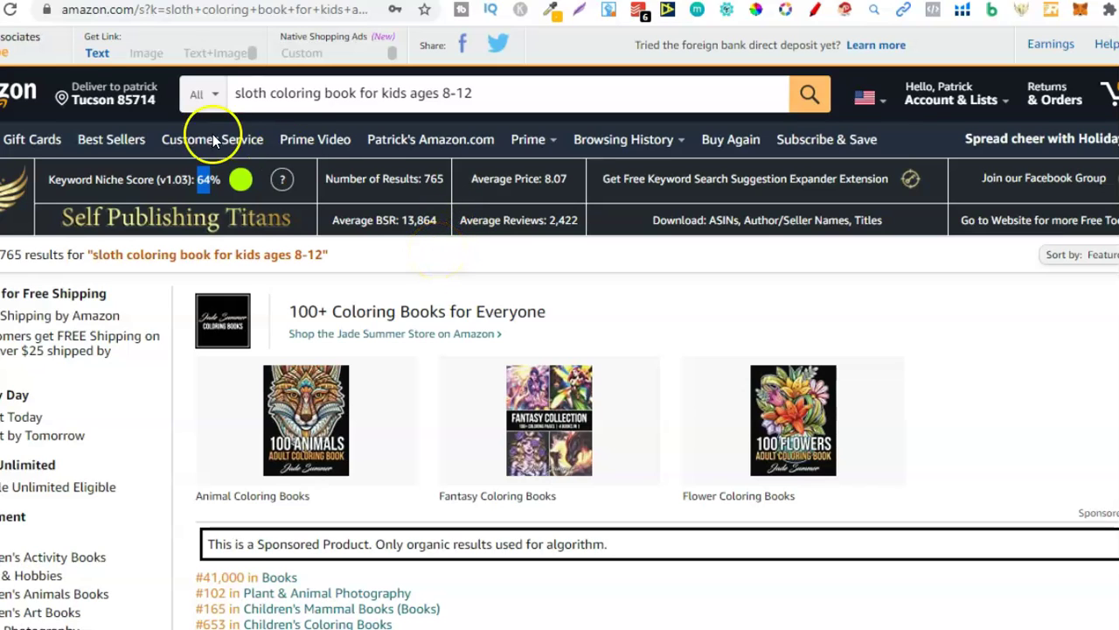
Step: Trim the age range so the Amazon search reads 'sloth coloring book'
left_click(519, 89)
left_click(524, 91)
key("BackSpace")
key("BackSpace")
key("BackSpace")
key("BackSpace")
key("BackSpace")
key("BackSpace")
key("BackSpace")
key("BackSpace")
key("BackSpace")
key("BackSpace")
key("BackSpace")
key("BackSpace")
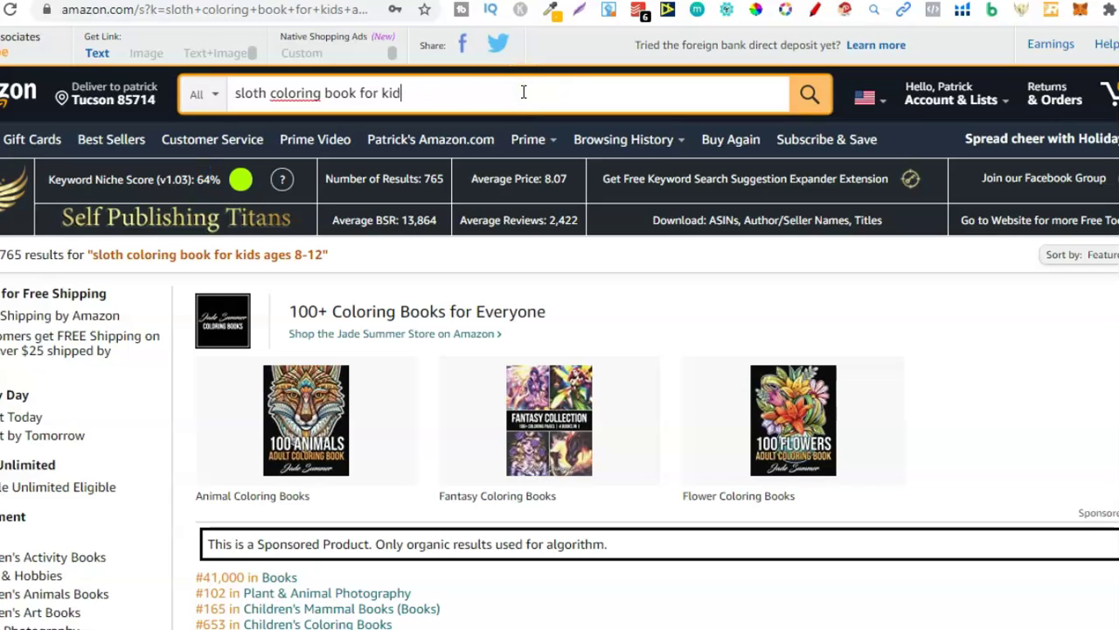
key("BackSpace")
key("BackSpace")
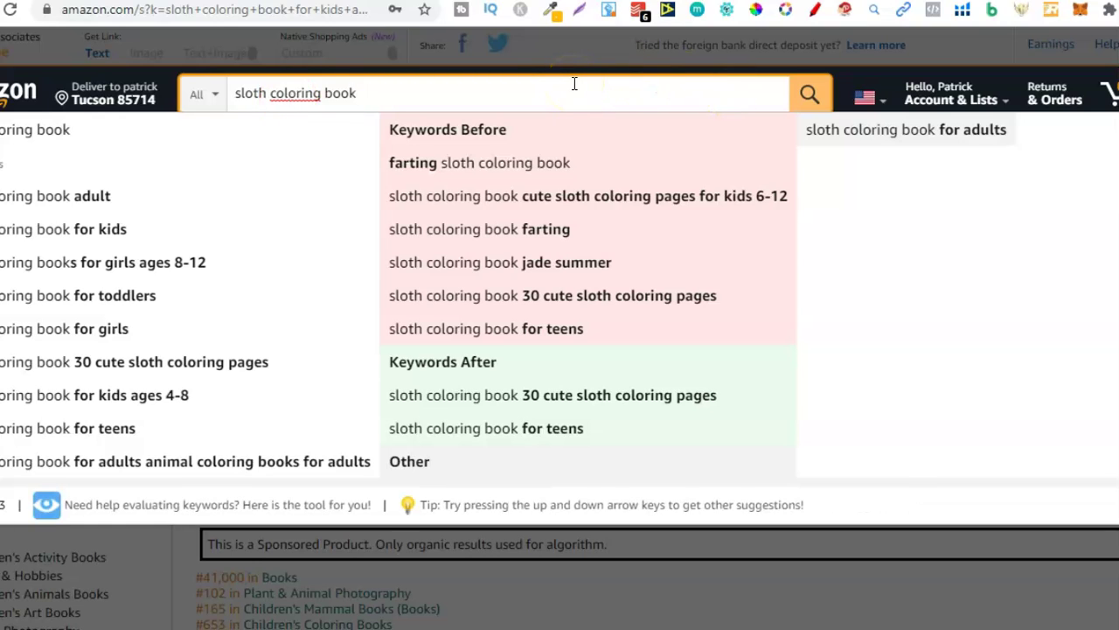
Step: Rework the phrase, browse expander suggestions, and search 'farting sloth coloring book'
left_click(250, 94)
left_click_drag(250, 94, 388, 92)
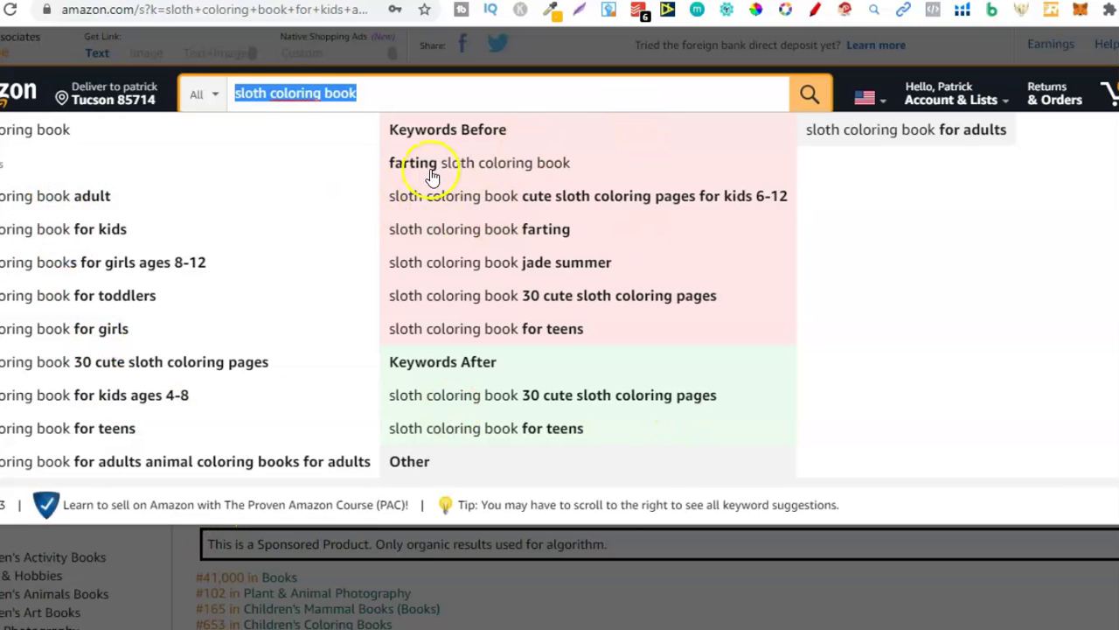
left_click(271, 96)
key("BackSpace")
key("BackSpace")
key("BackSpace")
key("BackSpace")
key("BackSpace")
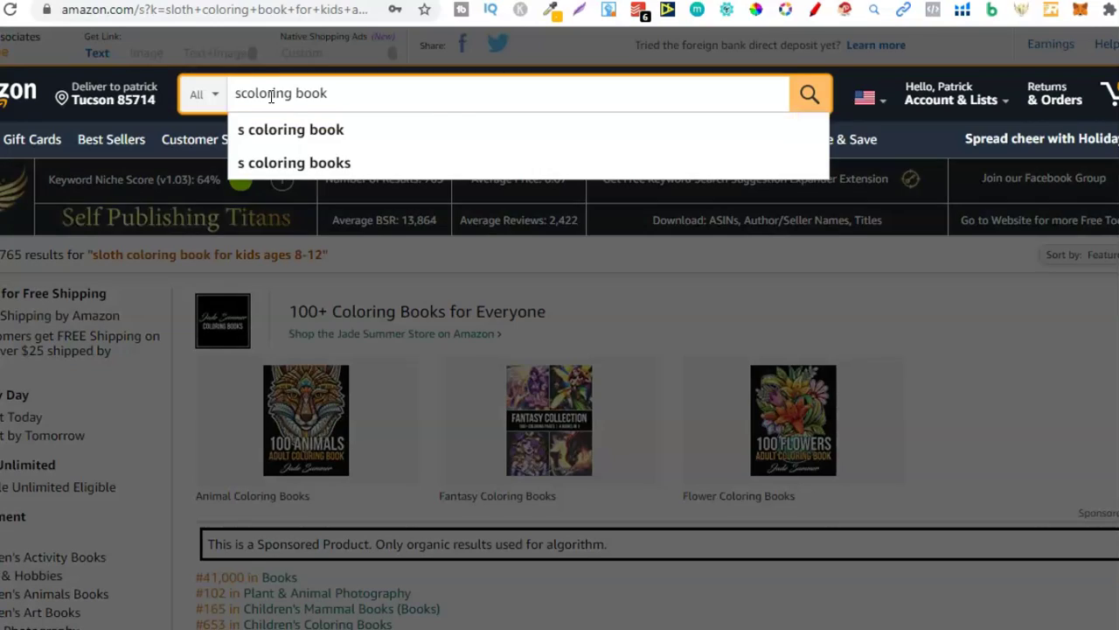
key("BackSpace")
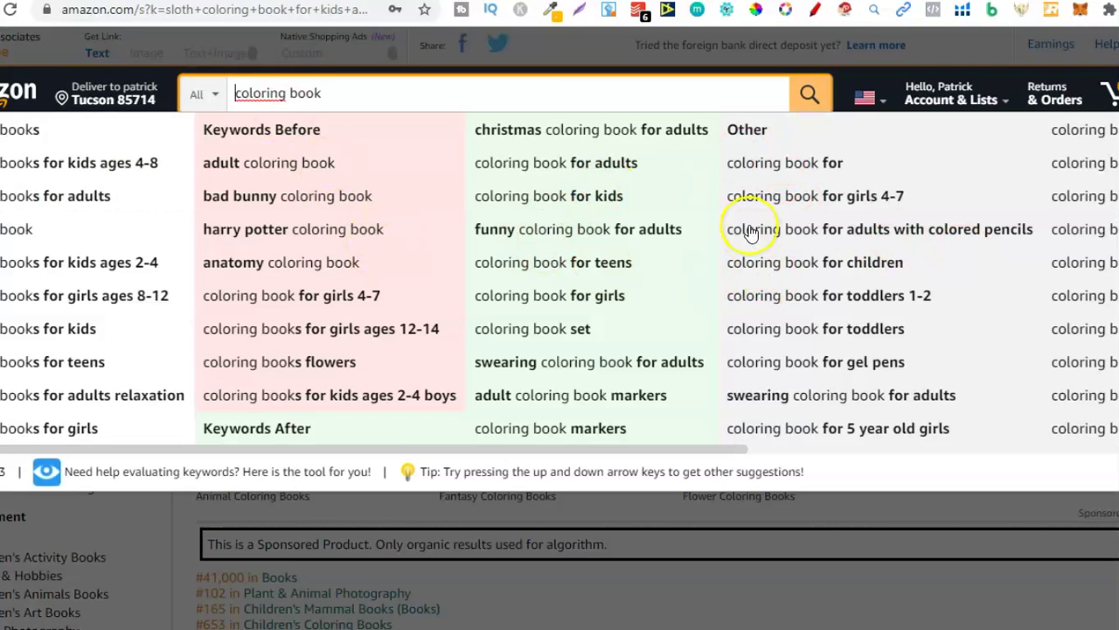
type("sloth")
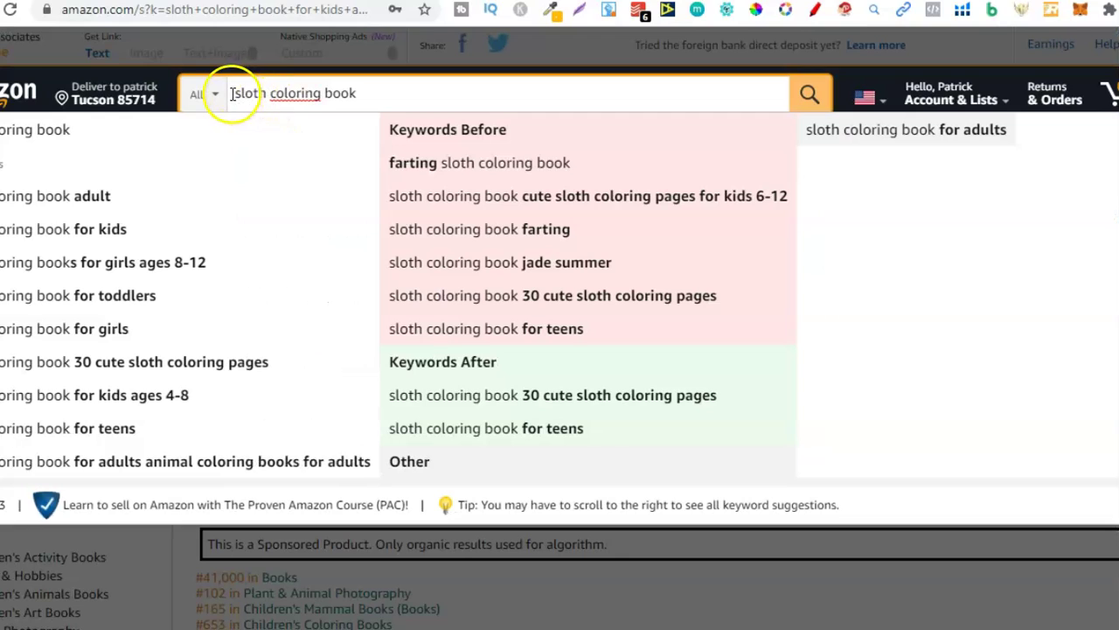
left_click_drag(231, 94, 361, 91)
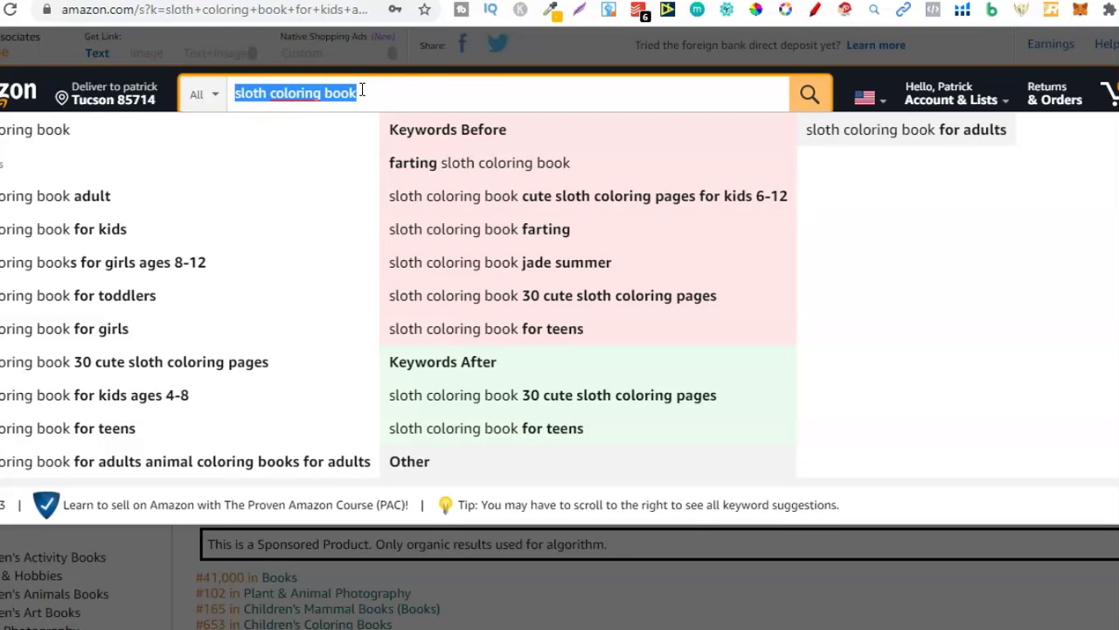
left_click(522, 172)
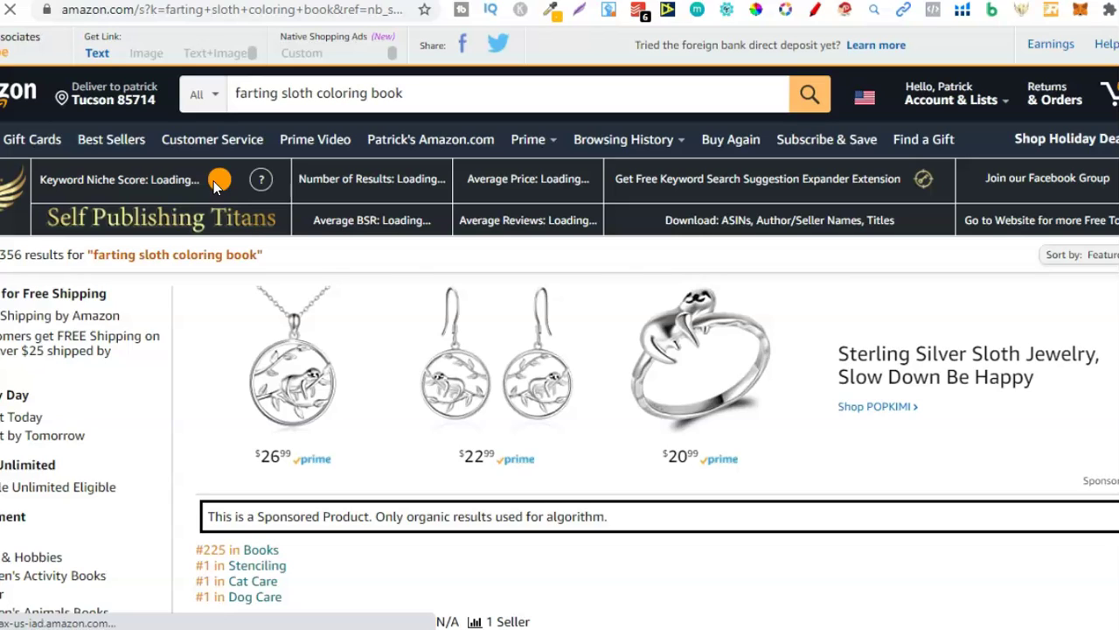
left_click(312, 202)
left_click(222, 194)
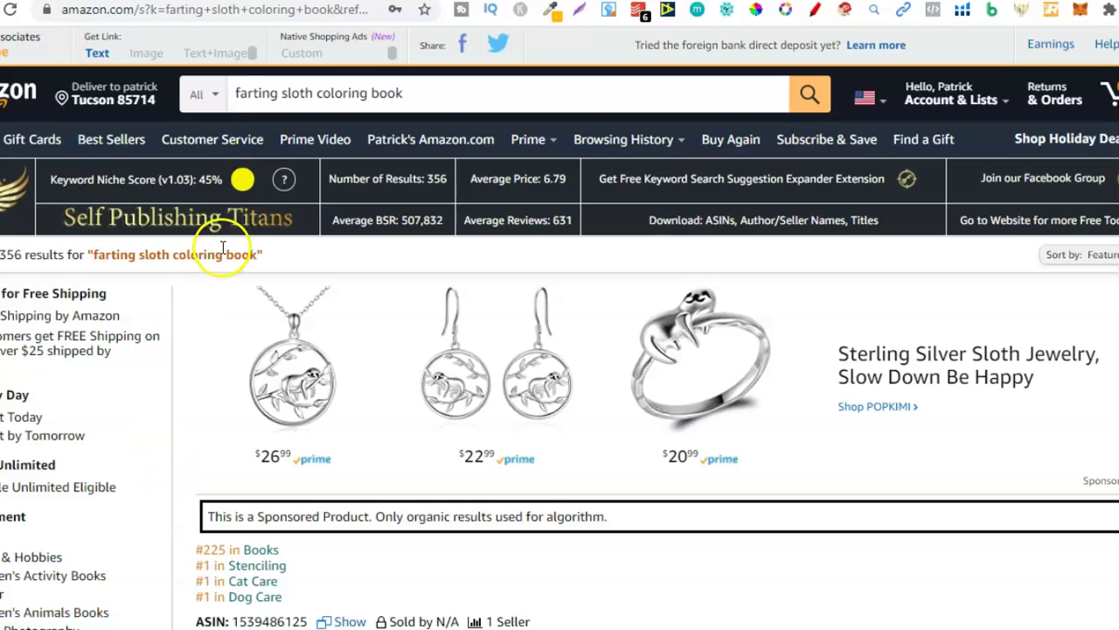
left_click_drag(199, 180, 223, 180)
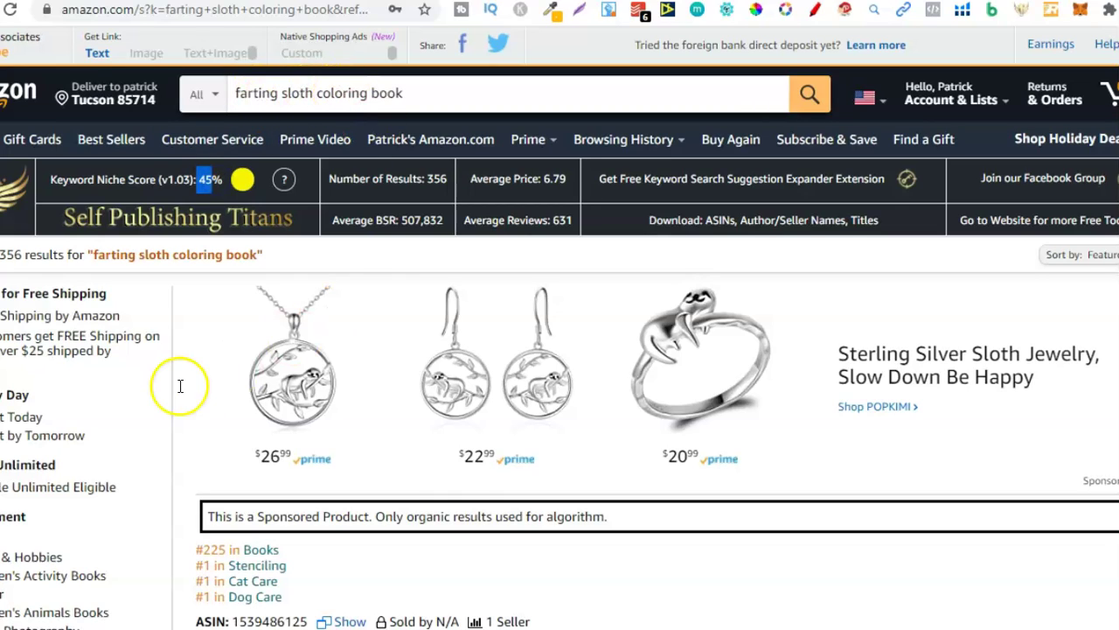
double_click(205, 184)
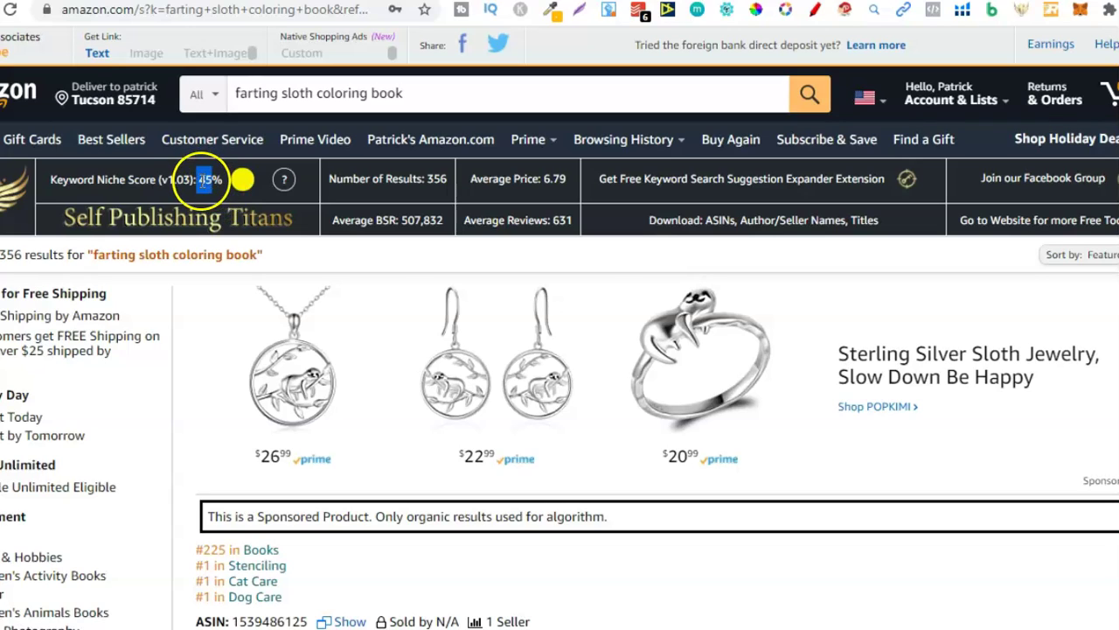
left_click(202, 181)
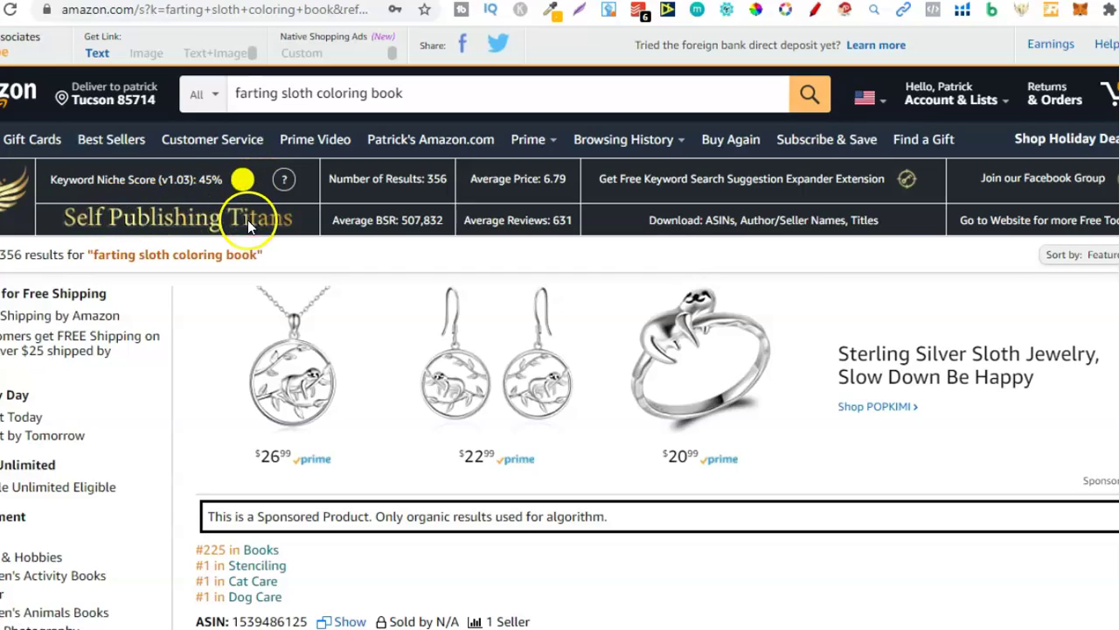
left_click(466, 93)
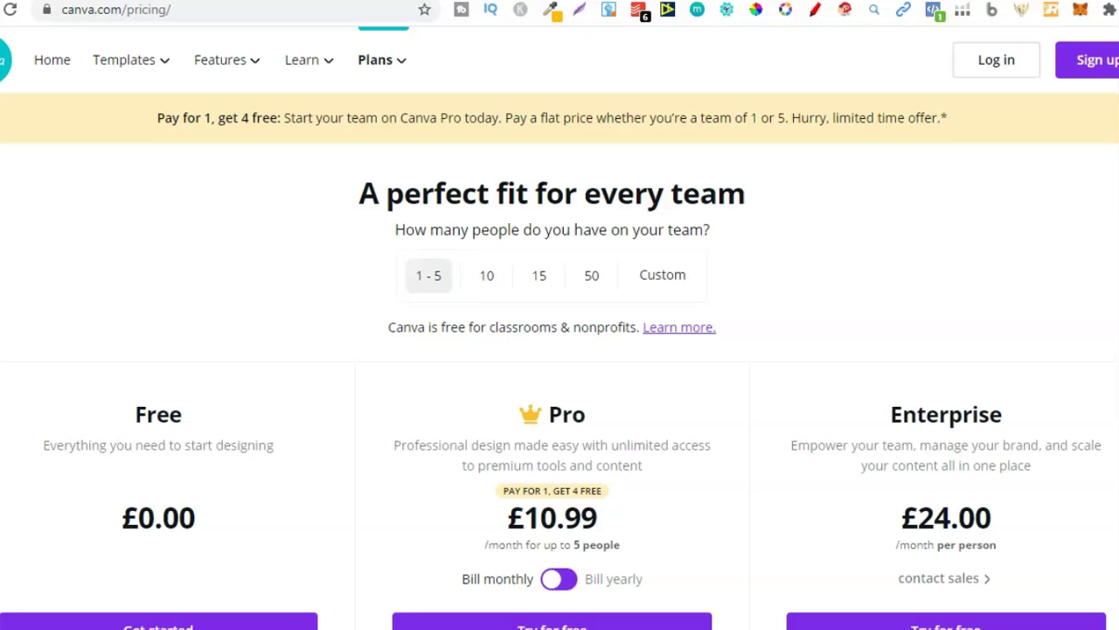
Step: Scroll through Canva's Free, Pro (£10.99/month) and Enterprise plan cards, highlighting the Pro heading
scroll(560, 349, "down", 5)
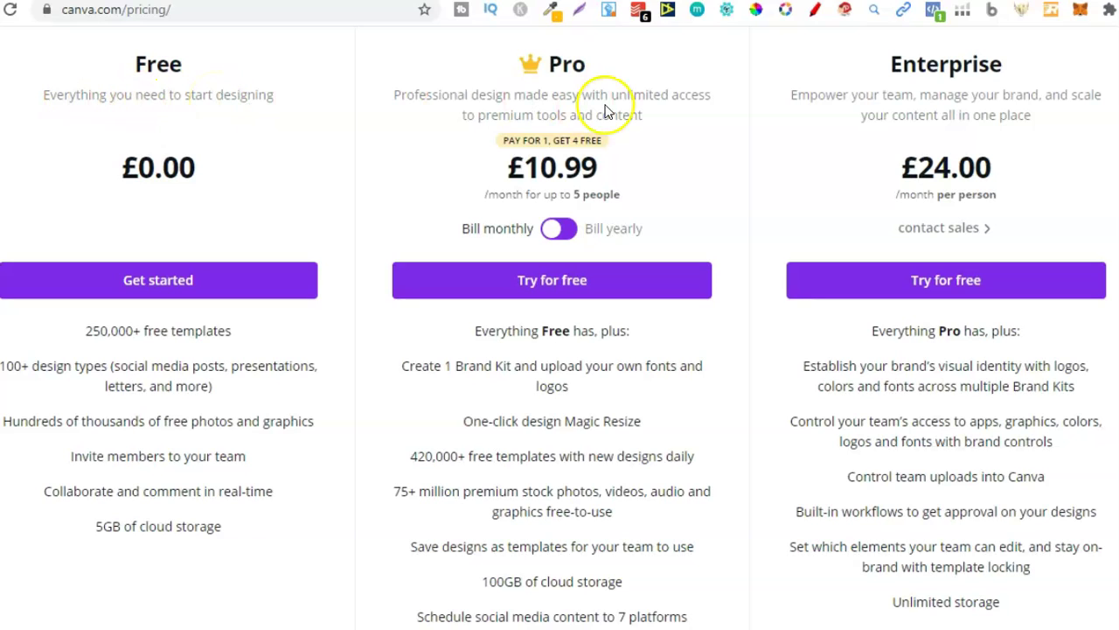
double_click(582, 66)
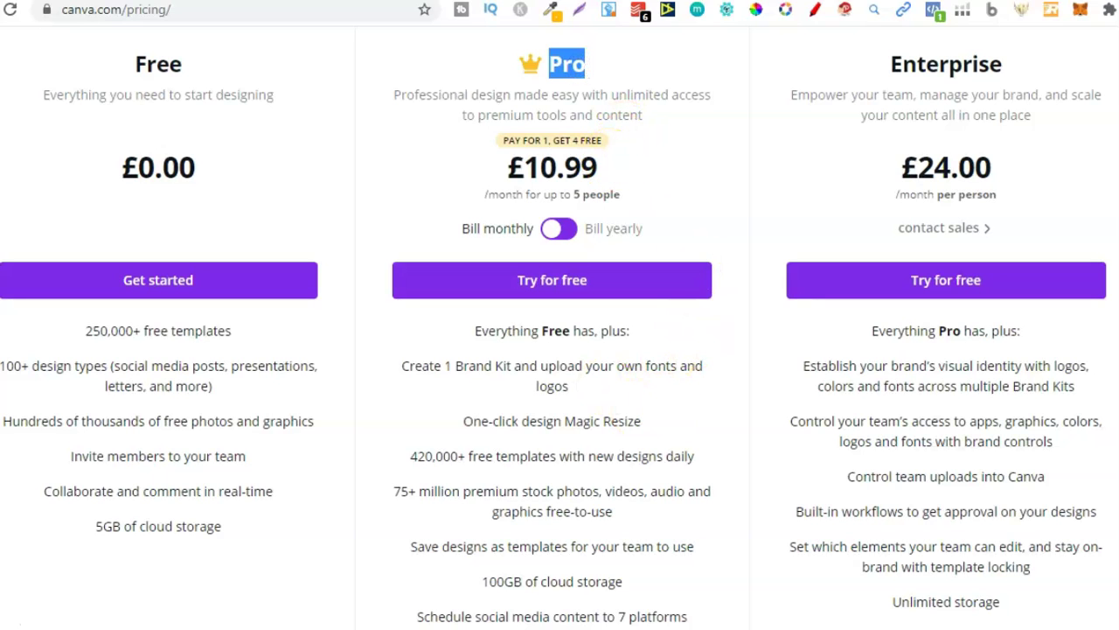
scroll(552, 393, "down", 2)
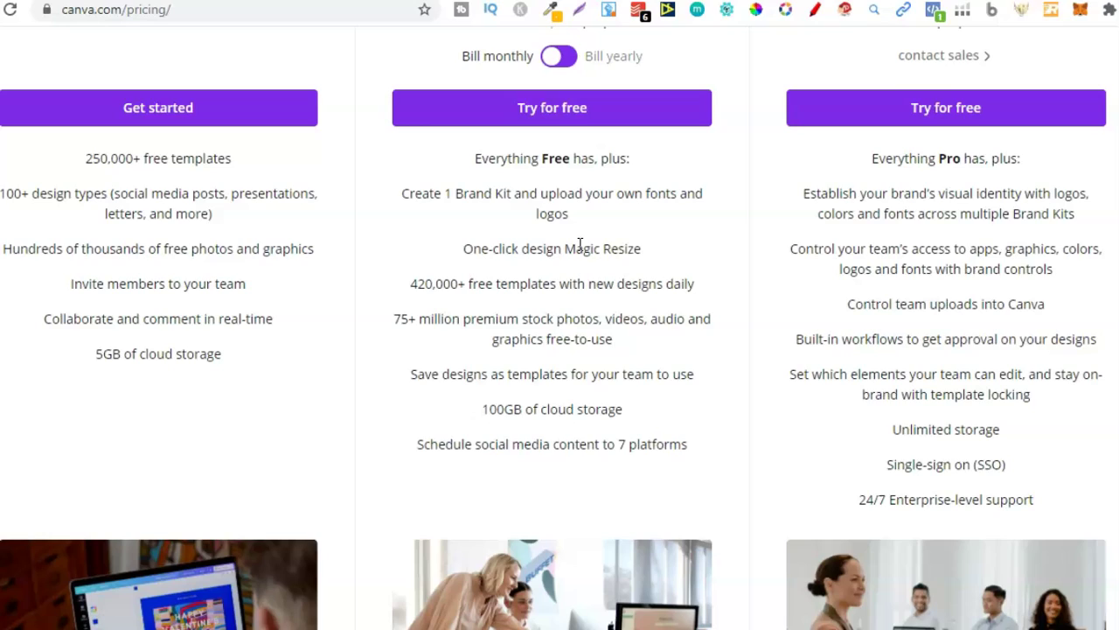
scroll(560, 328, "up", 5)
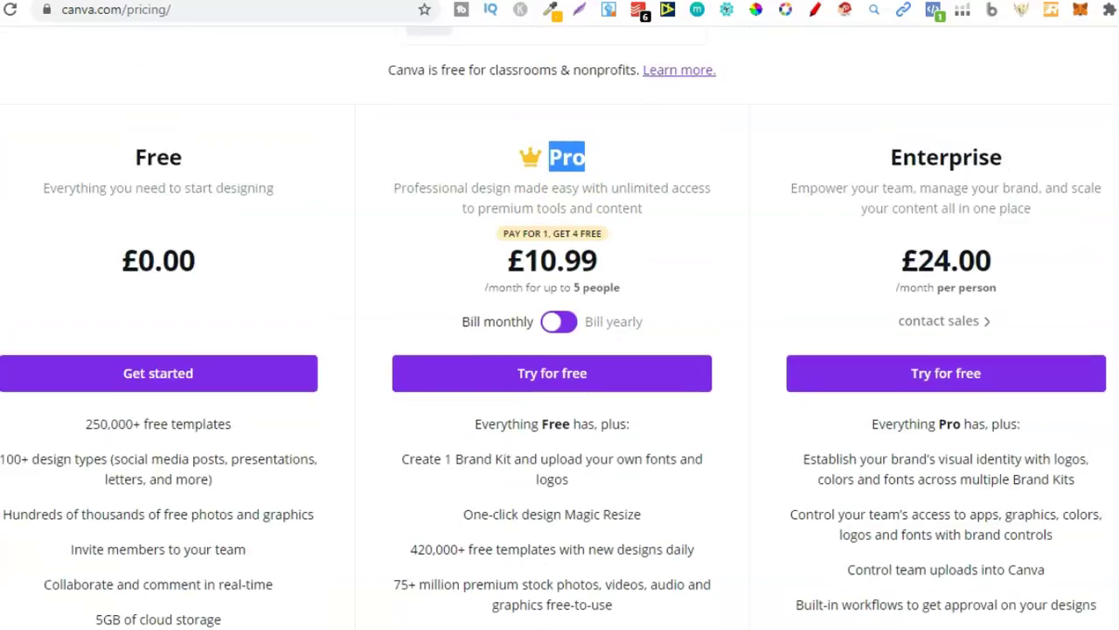
scroll(559, 327, "down", 4)
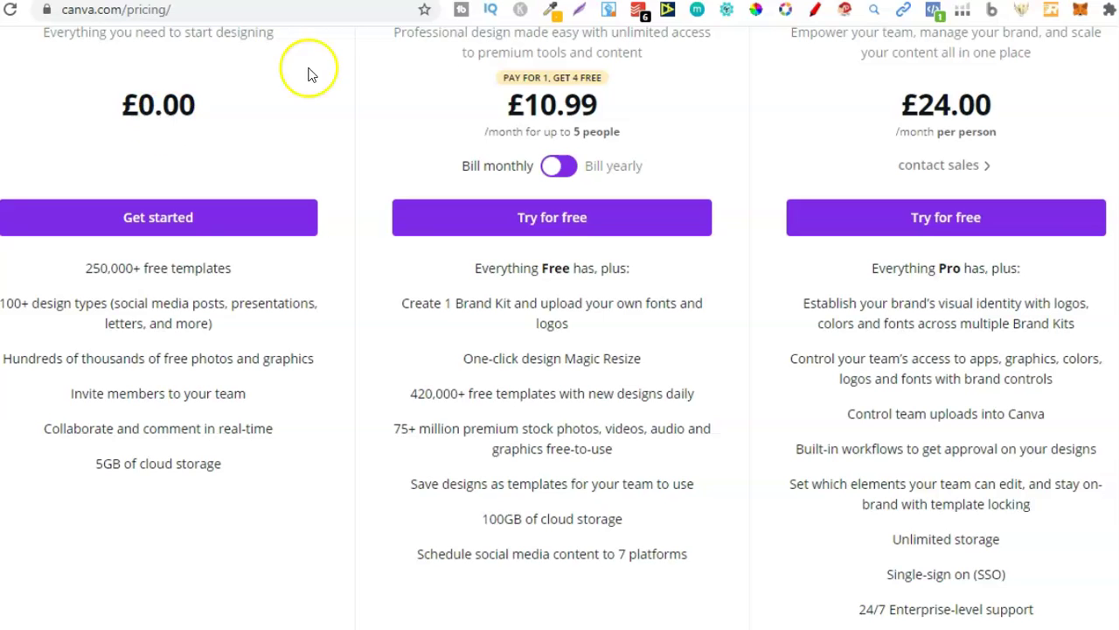
scroll(560, 350, "up", 5)
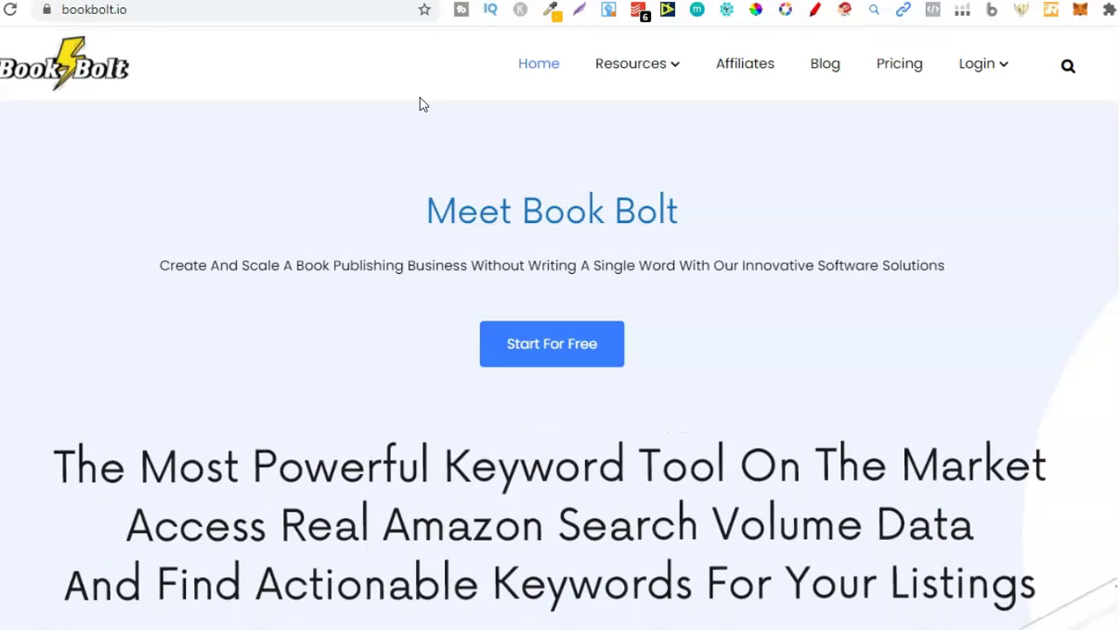
Step: Launch Book Bolt's free Interior Generator from Resources > Interior Wizard
mouse_move(623, 85)
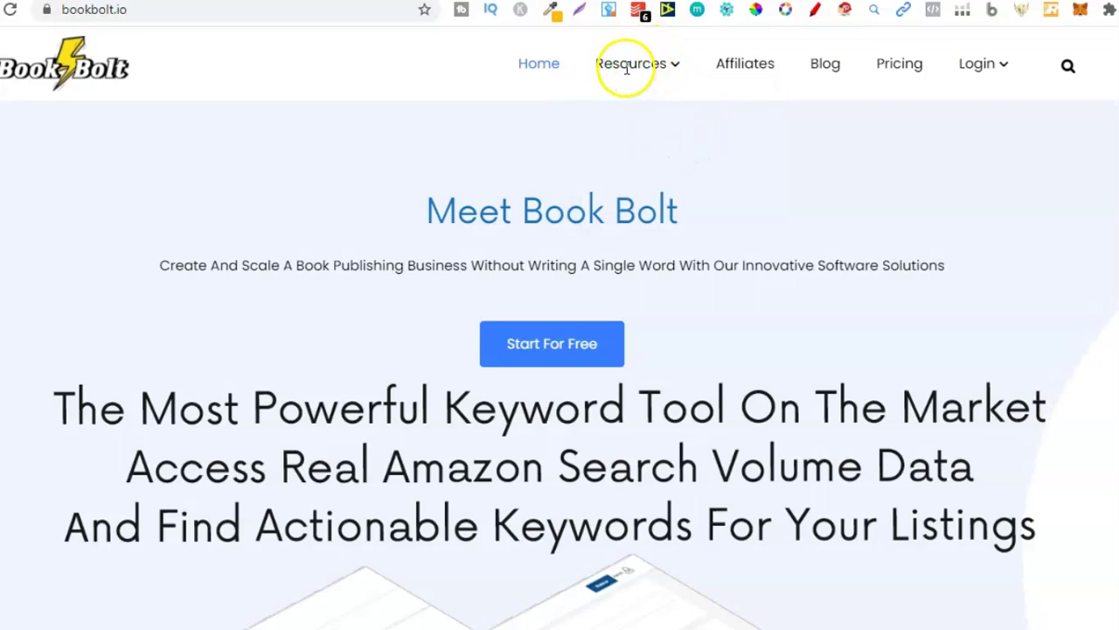
mouse_move(660, 68)
left_click(642, 153)
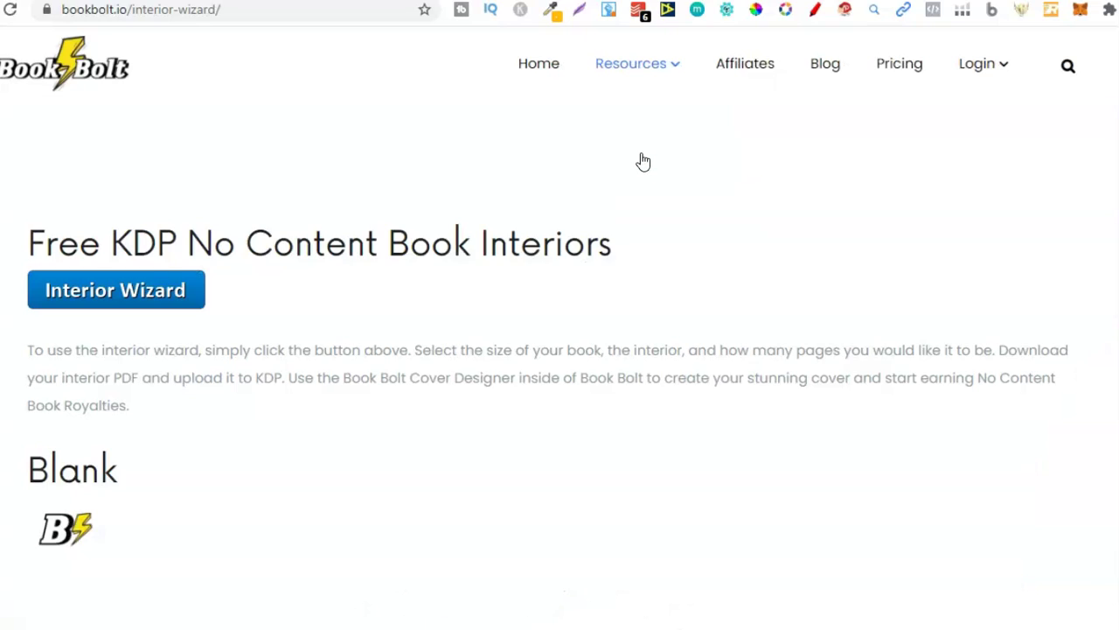
left_click(155, 295)
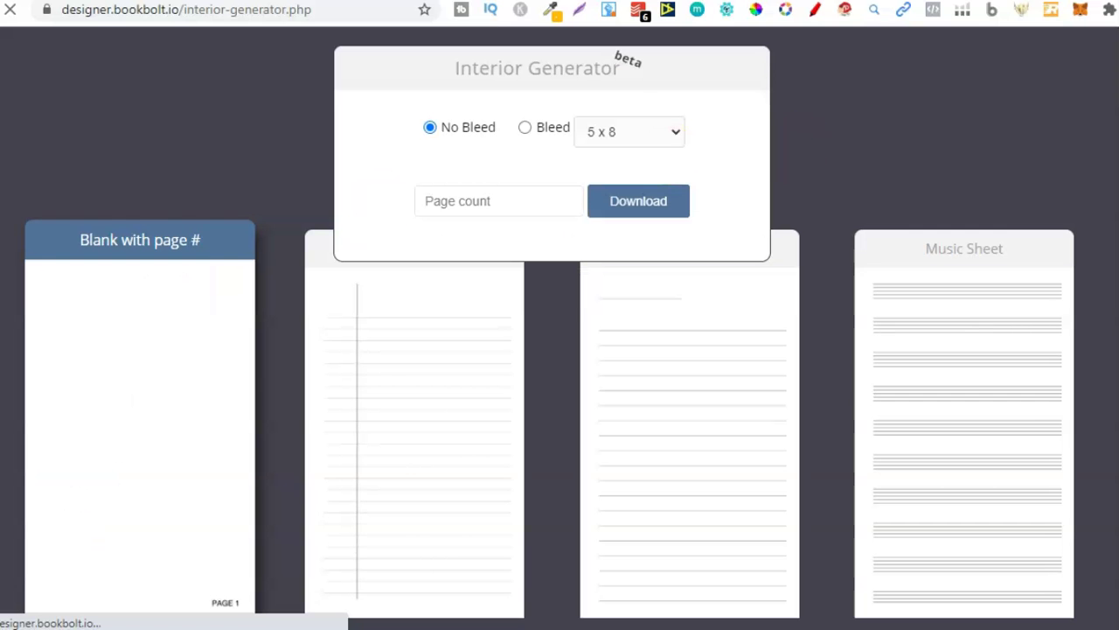
scroll(559, 394, "down", 3)
scroll(559, 394, "up", 3)
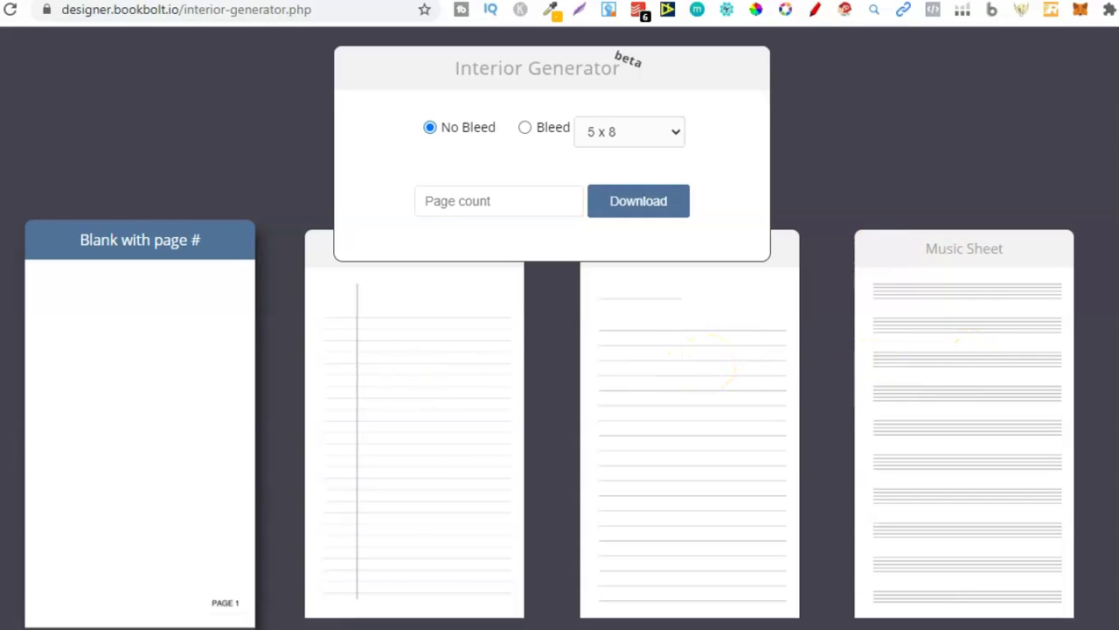
scroll(1022, 404, "down", 4)
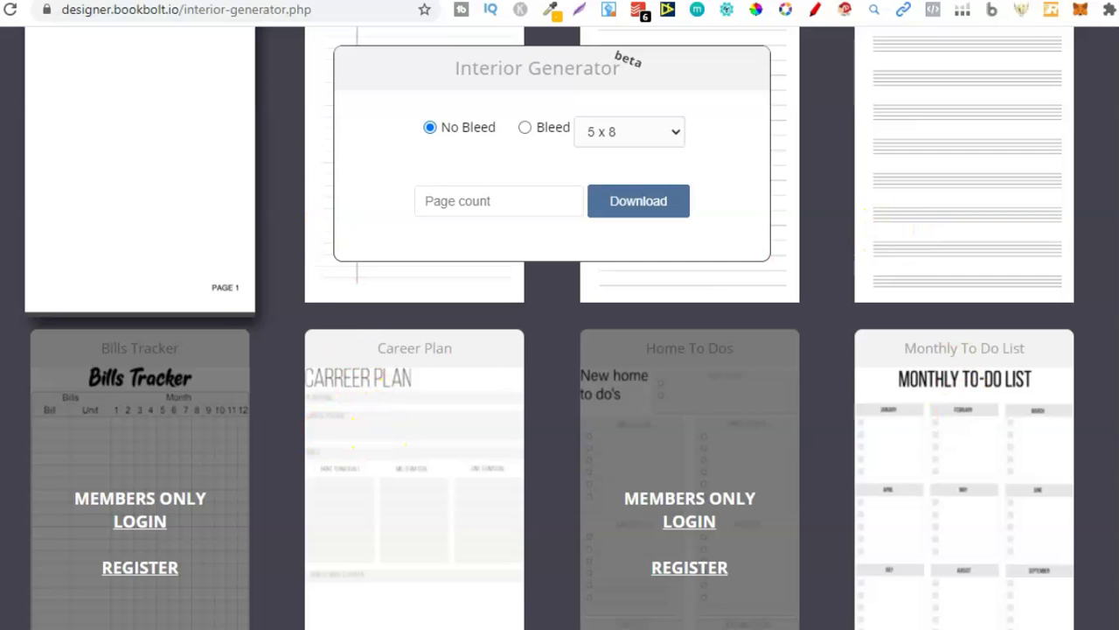
scroll(560, 394, "down", 17)
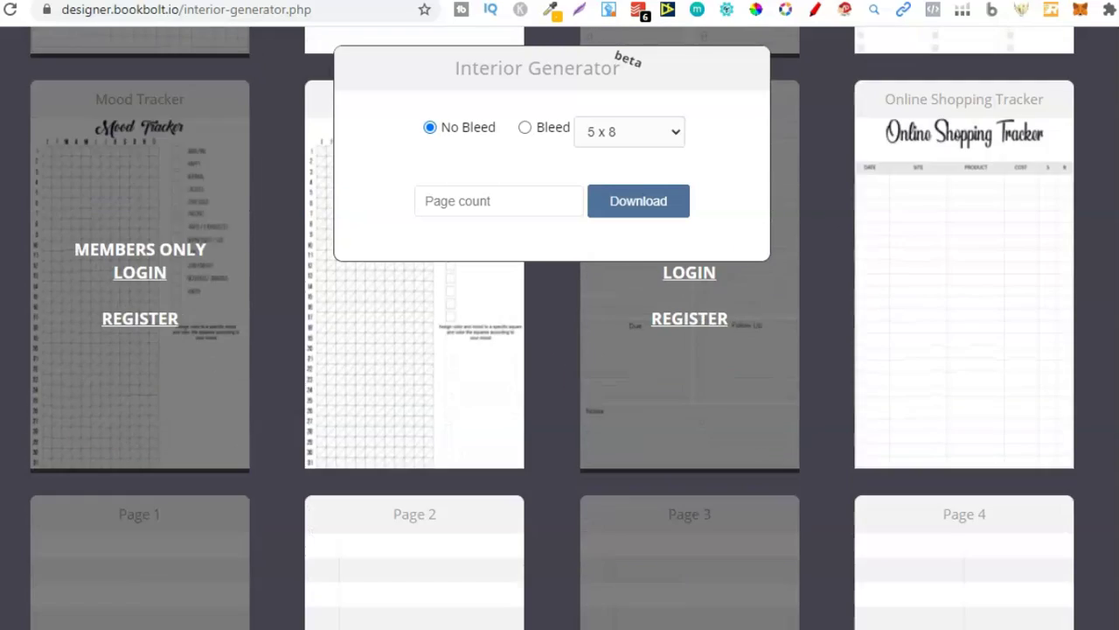
scroll(560, 394, "down", 20)
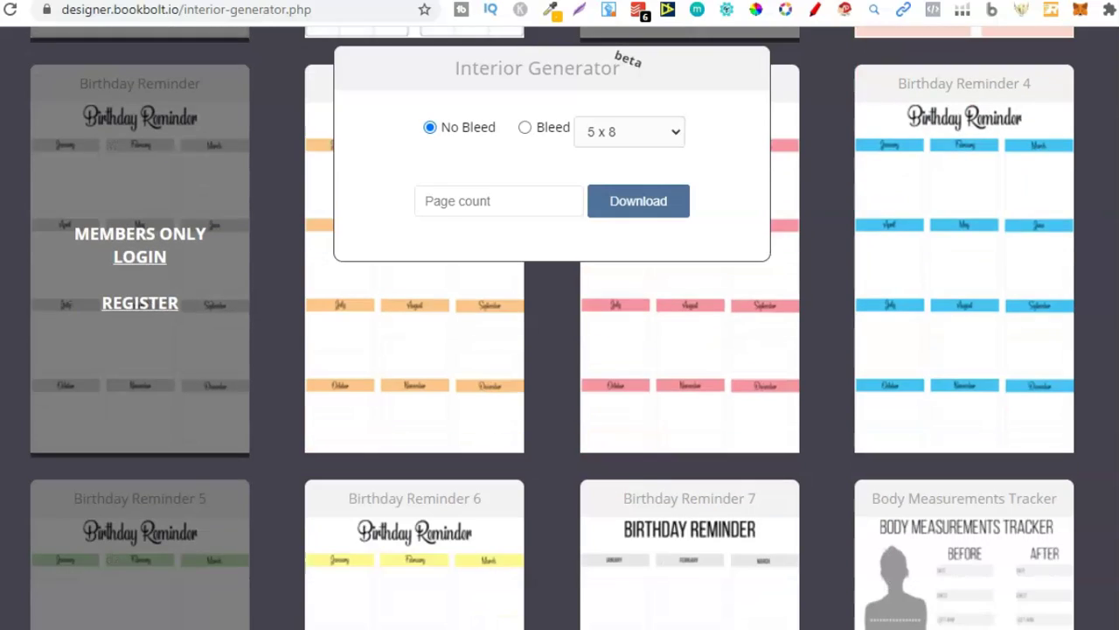
scroll(560, 393, "down", 13)
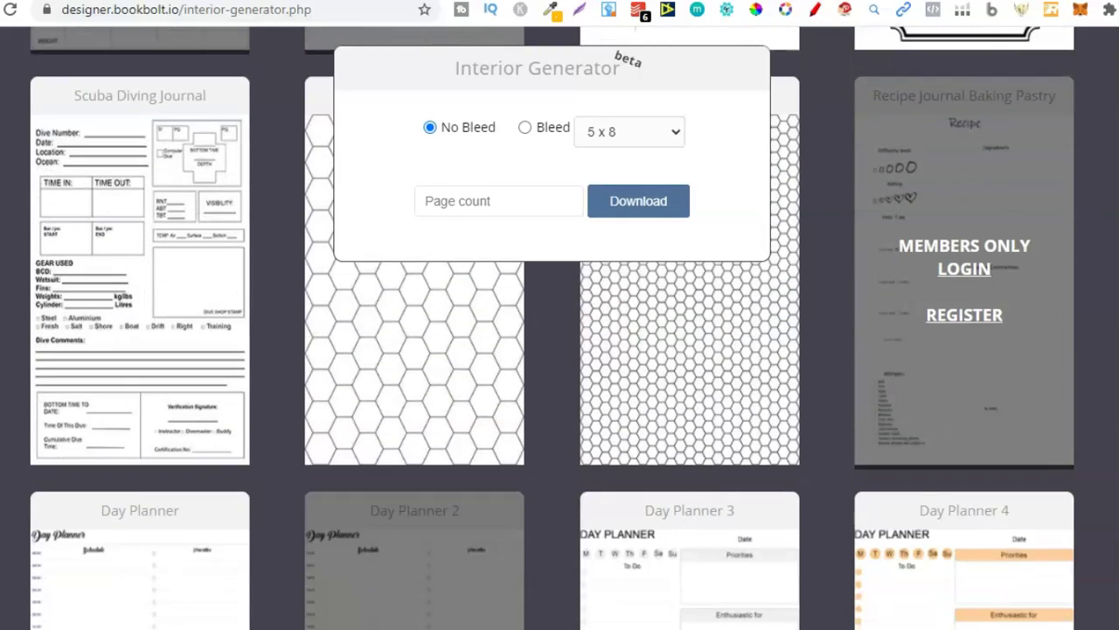
scroll(560, 393, "down", 11)
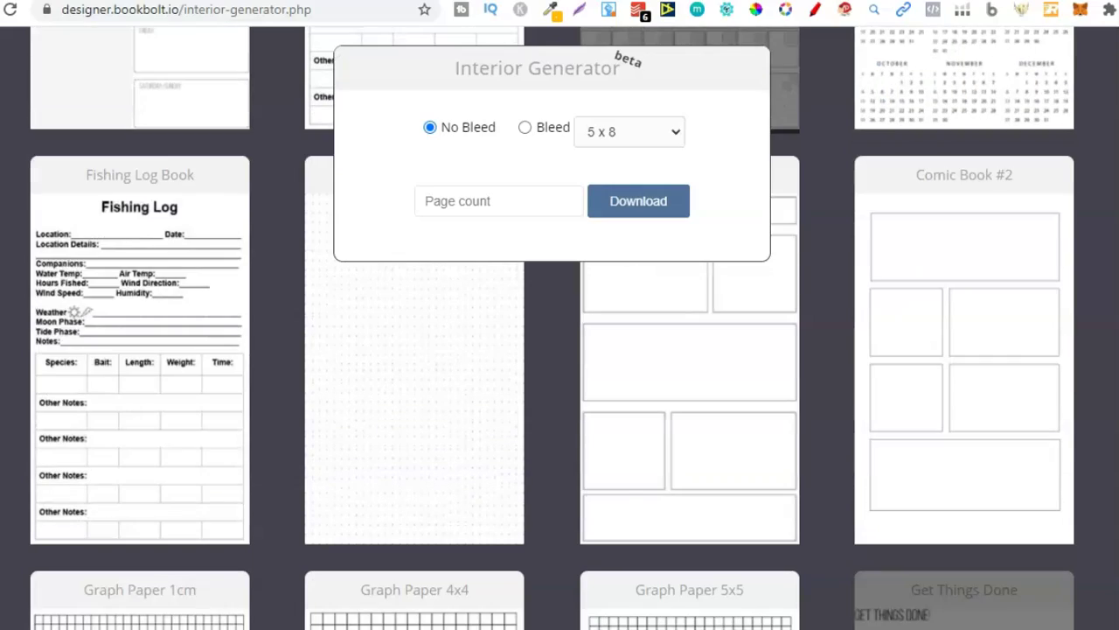
scroll(560, 394, "down", 10)
scroll(559, 393, "up", 20)
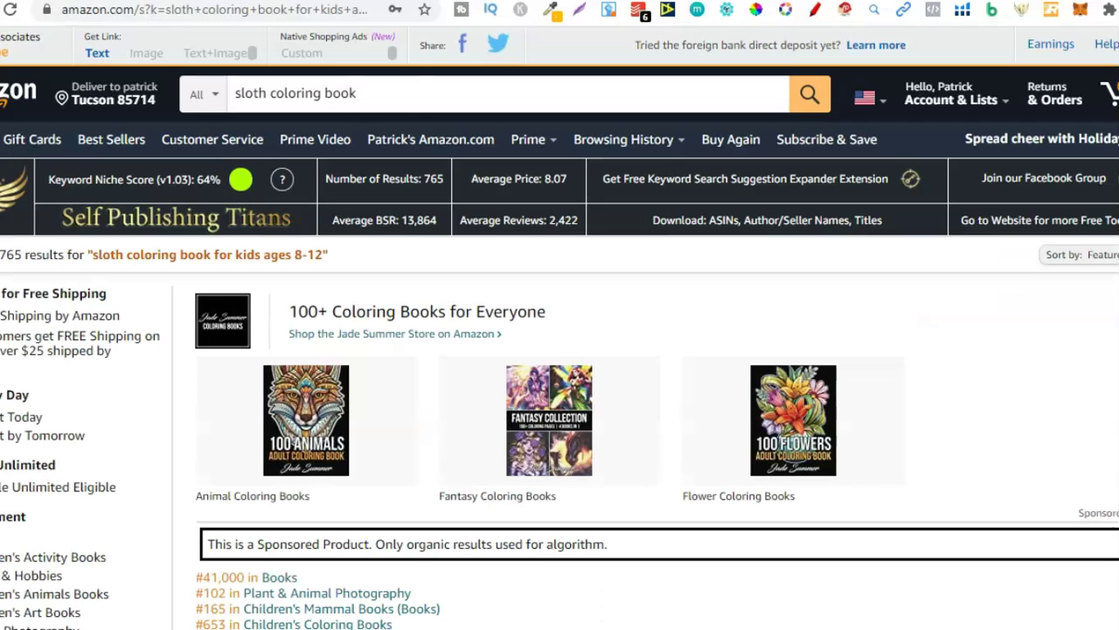
Step: Scroll through the remaining interior templates, like Scuba Diving Journal and Recipe Journal Baking Pastry
left_click(358, 94)
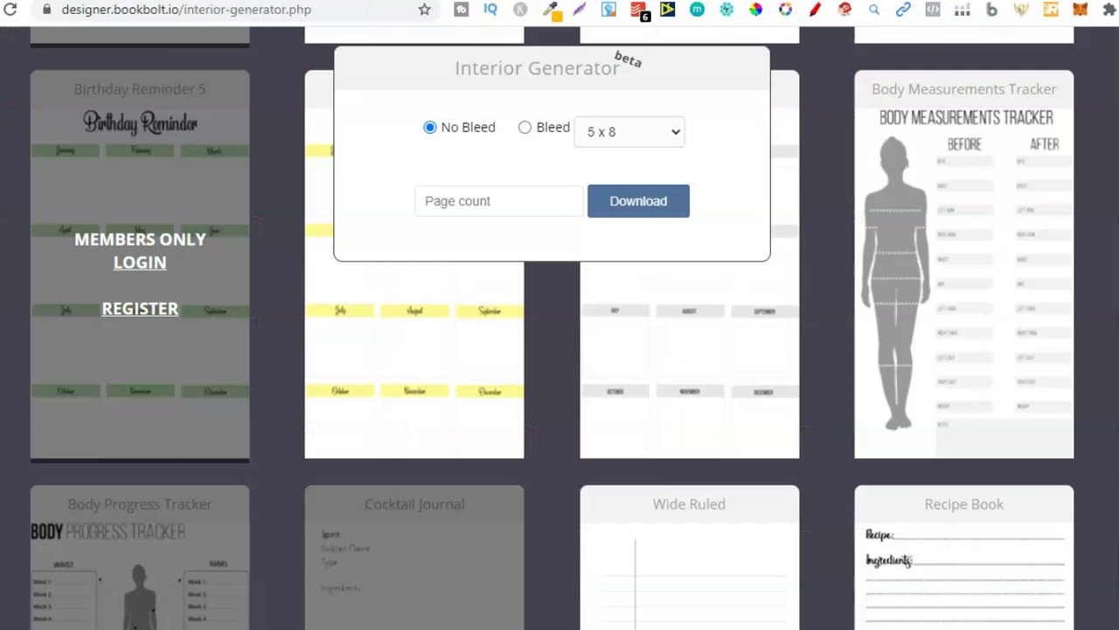
scroll(559, 350, "down", 15)
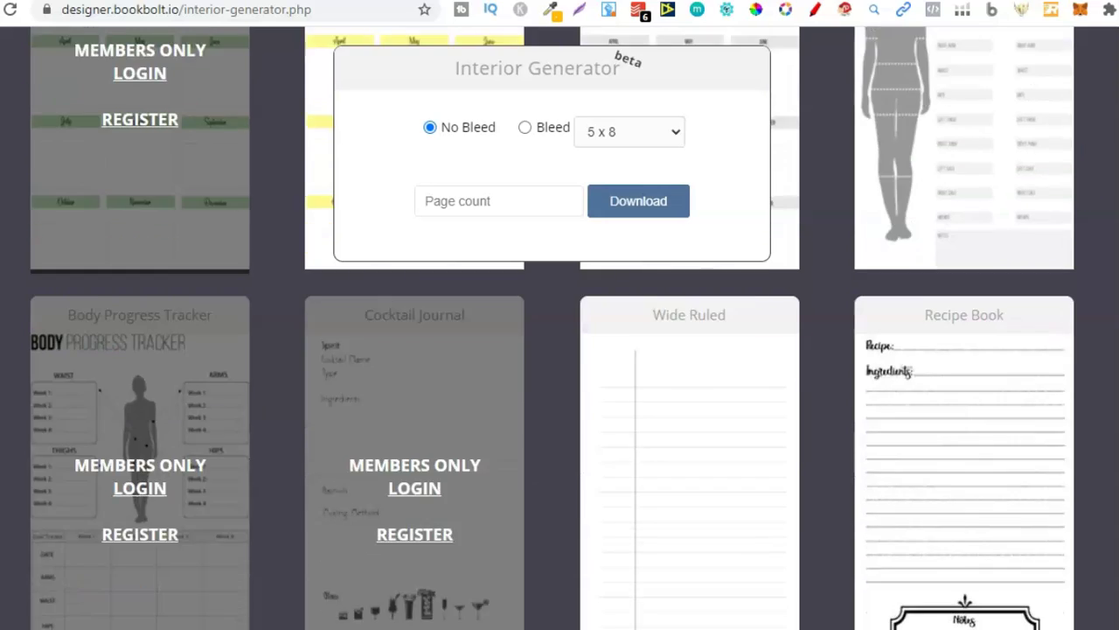
scroll(560, 349, "down", 4)
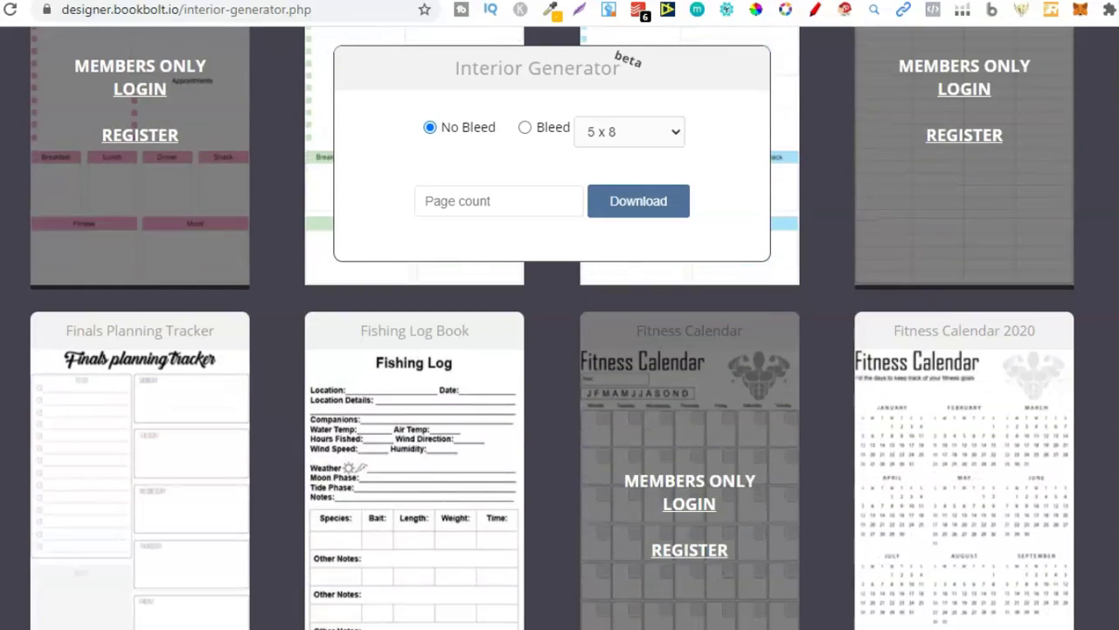
scroll(560, 350, "down", 8)
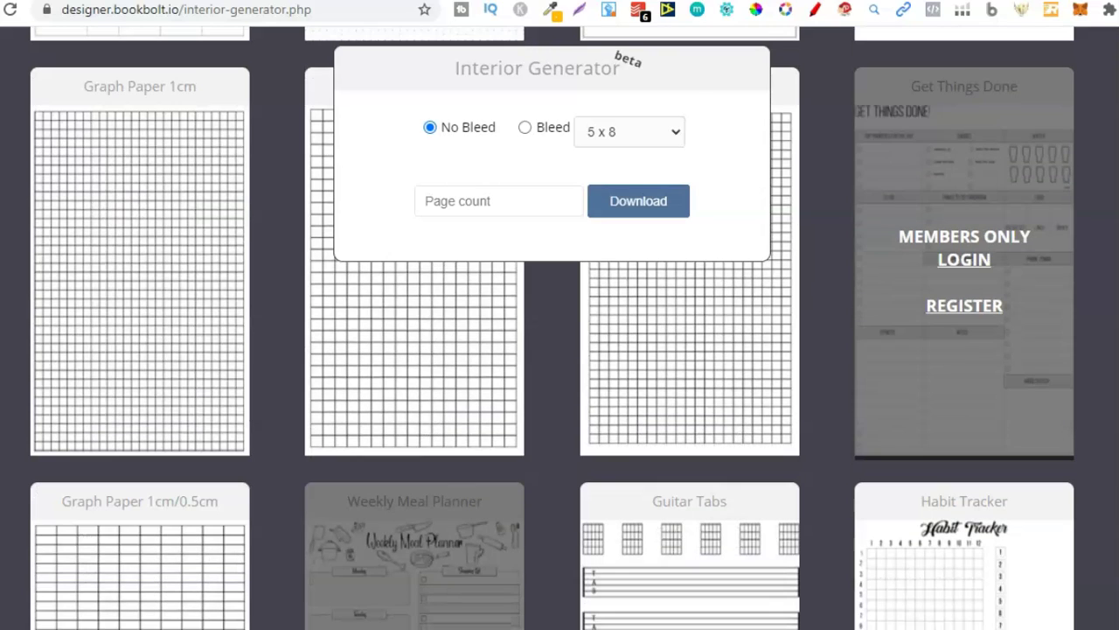
scroll(560, 350, "up", 8)
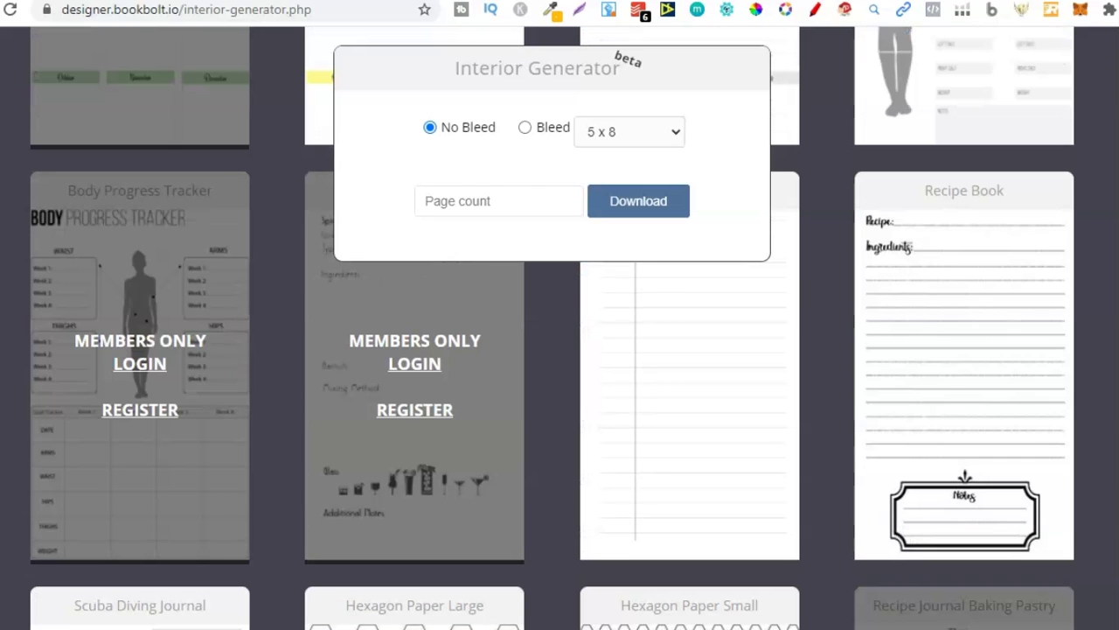
scroll(140, 394, "down", 10)
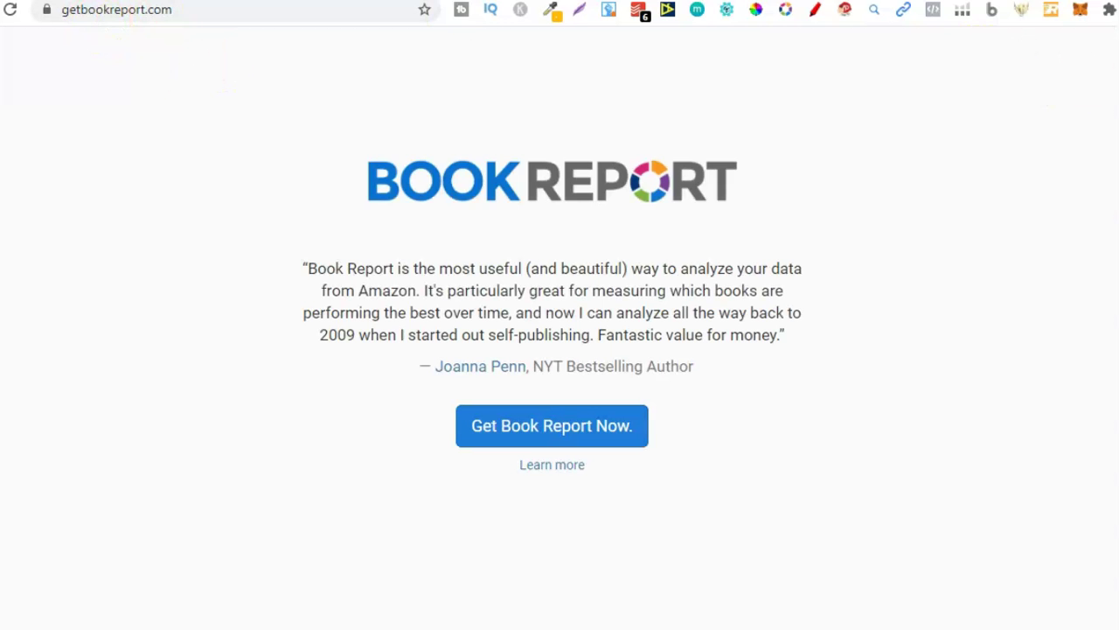
Step: Scroll getbookreport.com down to Pricing: two weeks free, free under $1000/month, else $19/month
scroll(559, 350, "down", 3)
scroll(559, 350, "down", 4)
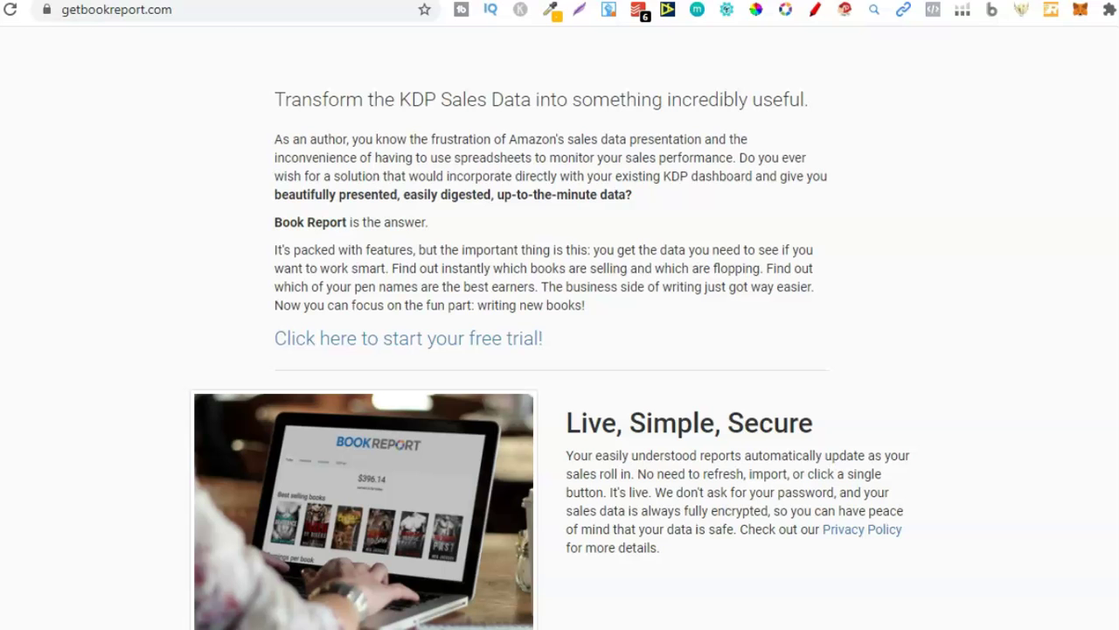
scroll(560, 350, "up", 6)
scroll(560, 350, "down", 8)
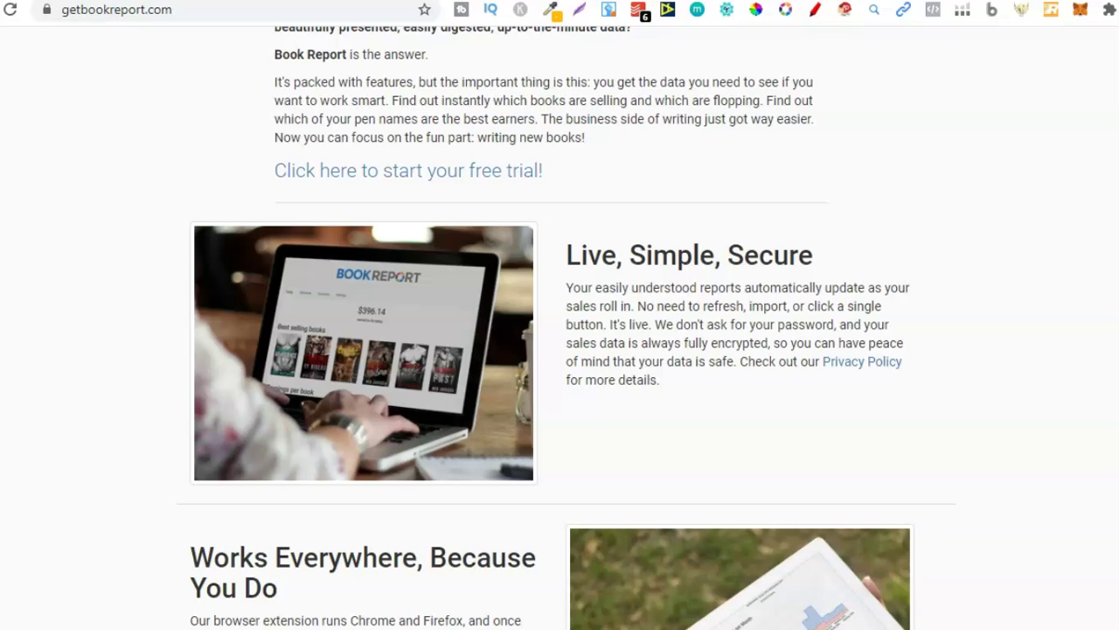
scroll(559, 350, "down", 8)
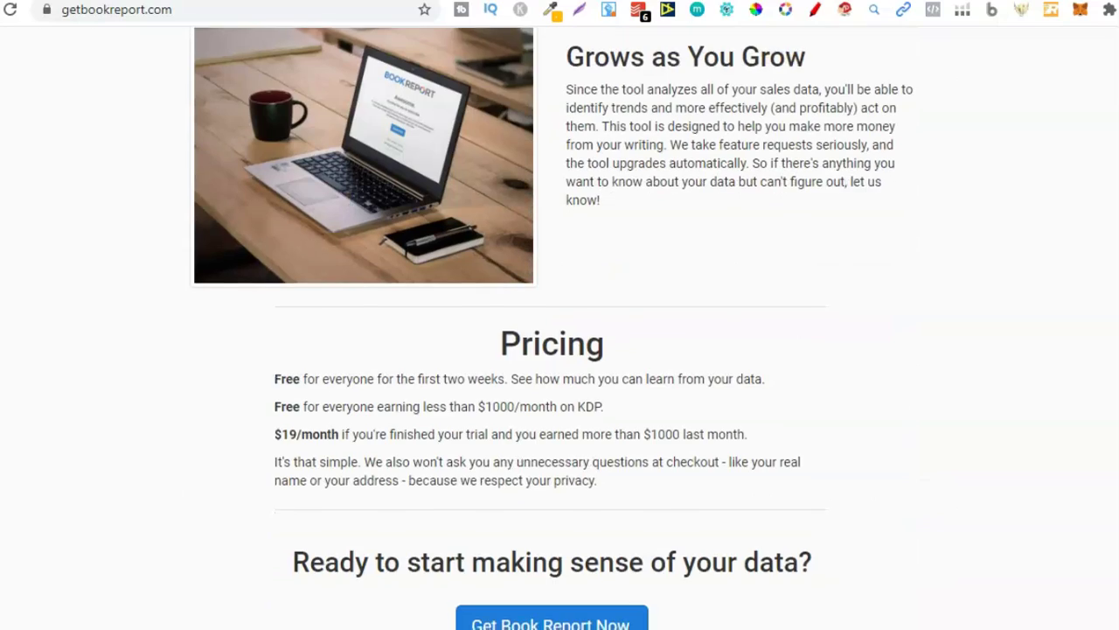
scroll(559, 350, "down", 2)
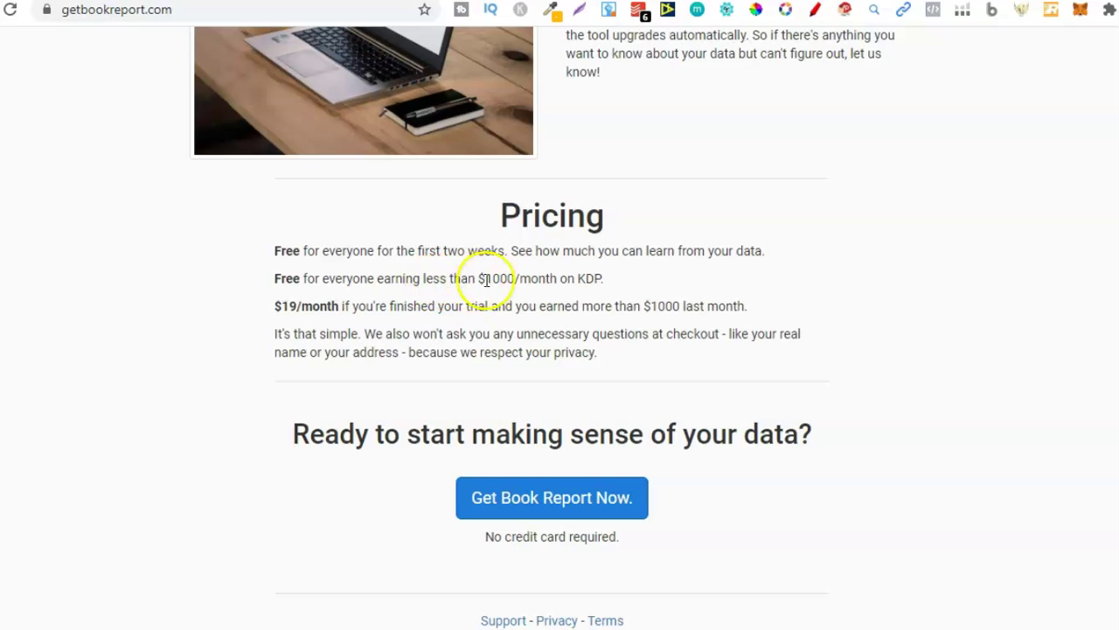
Step: Highlight the $1000/month free-tier condition and the $19/month price on Book Report
left_click_drag(493, 278, 603, 277)
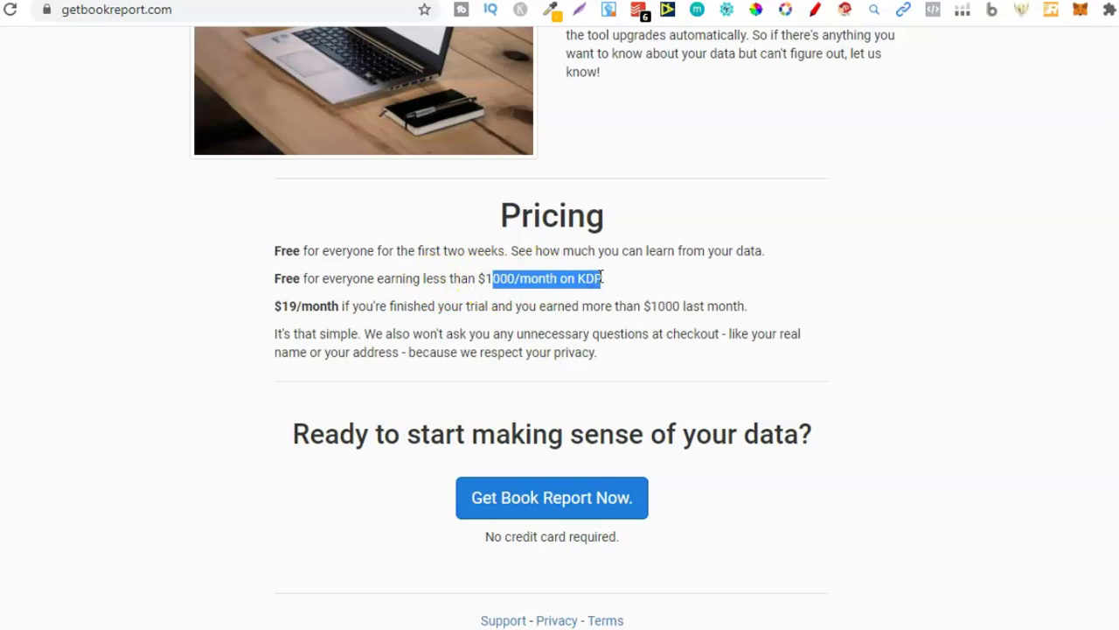
left_click_drag(282, 306, 449, 303)
left_click(493, 305)
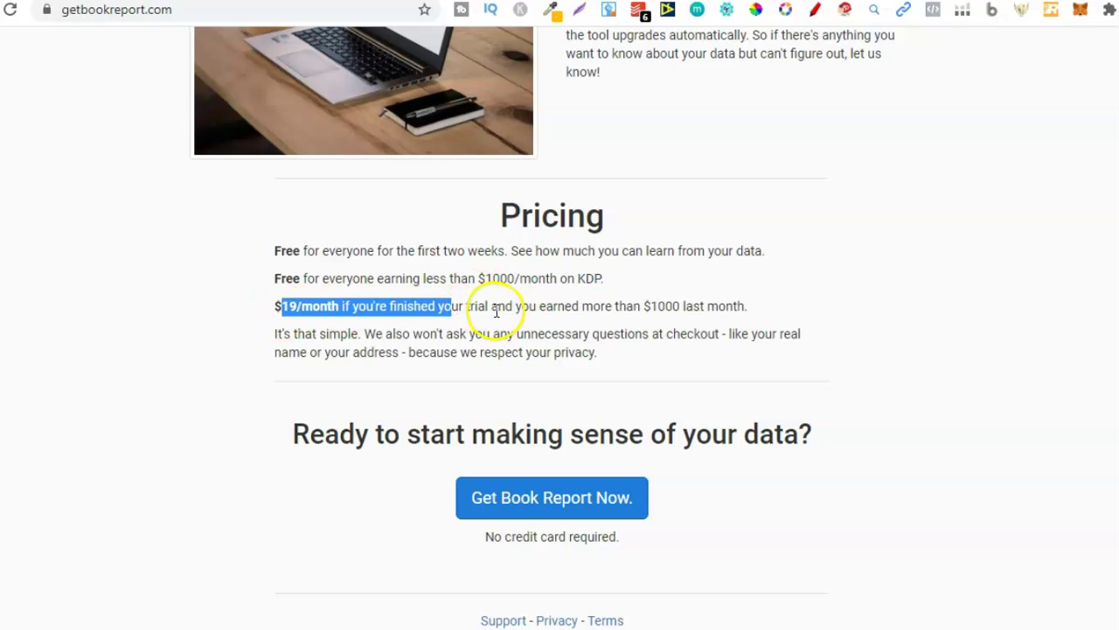
left_click_drag(479, 278, 518, 279)
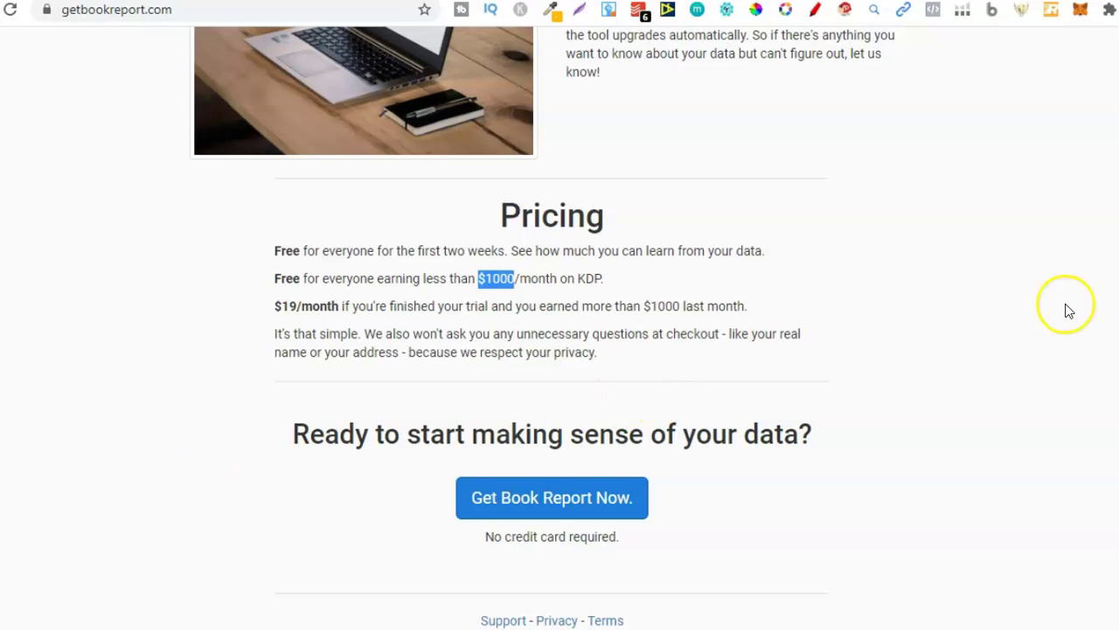
Step: Return to the top of Book Report's homepage and switch to the Self Publishing Titans extensions page
scroll(560, 328, "up", 20)
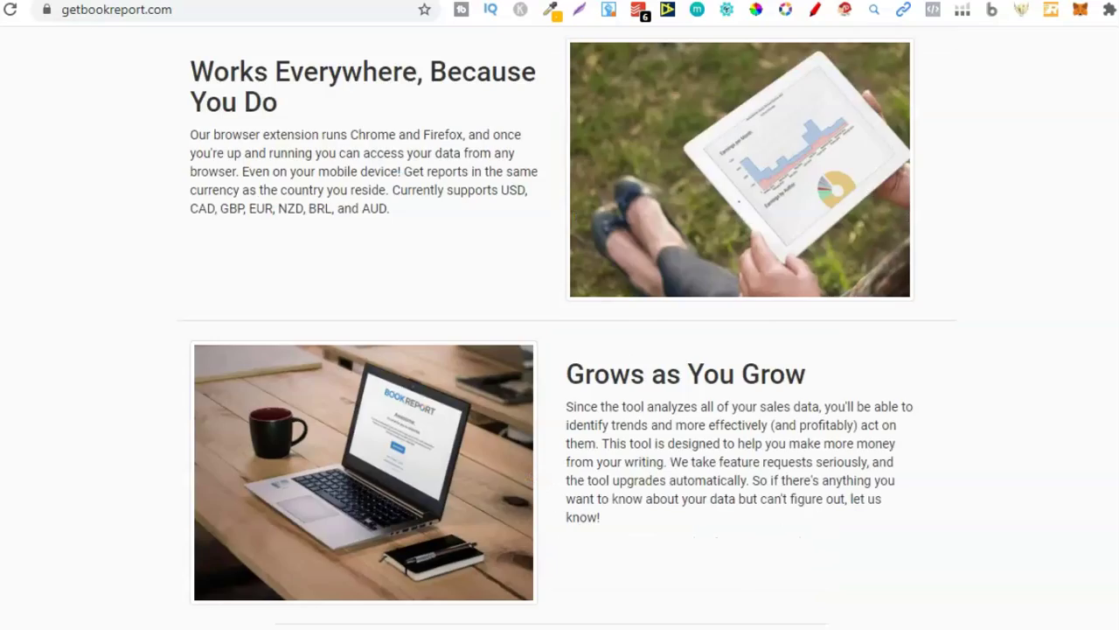
left_click(743, 131)
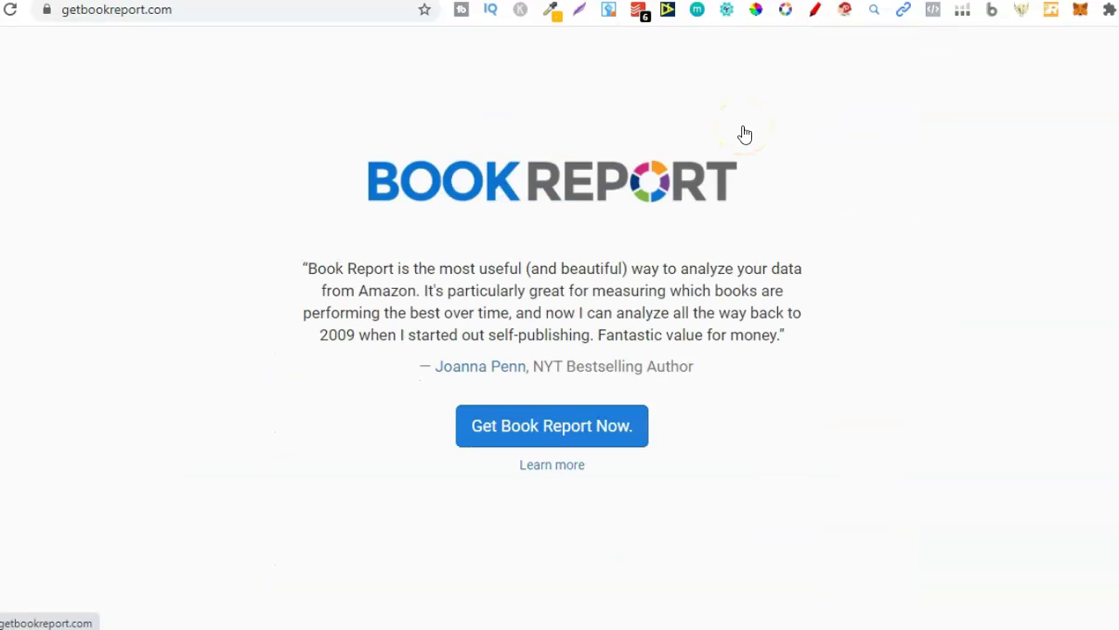
left_click(294, 205)
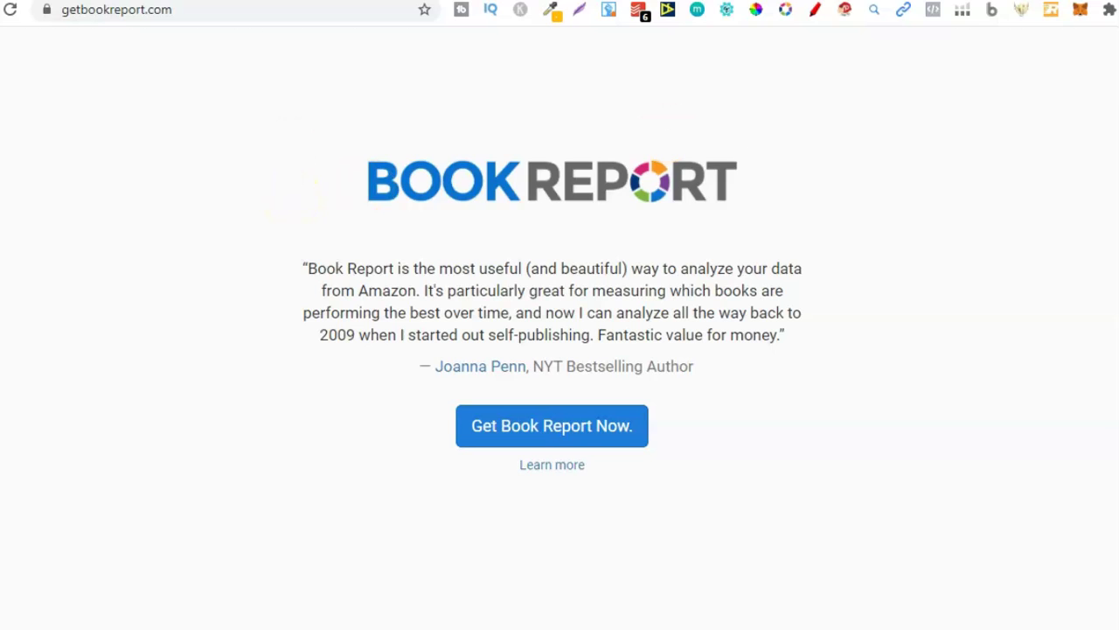
left_click(40, 545)
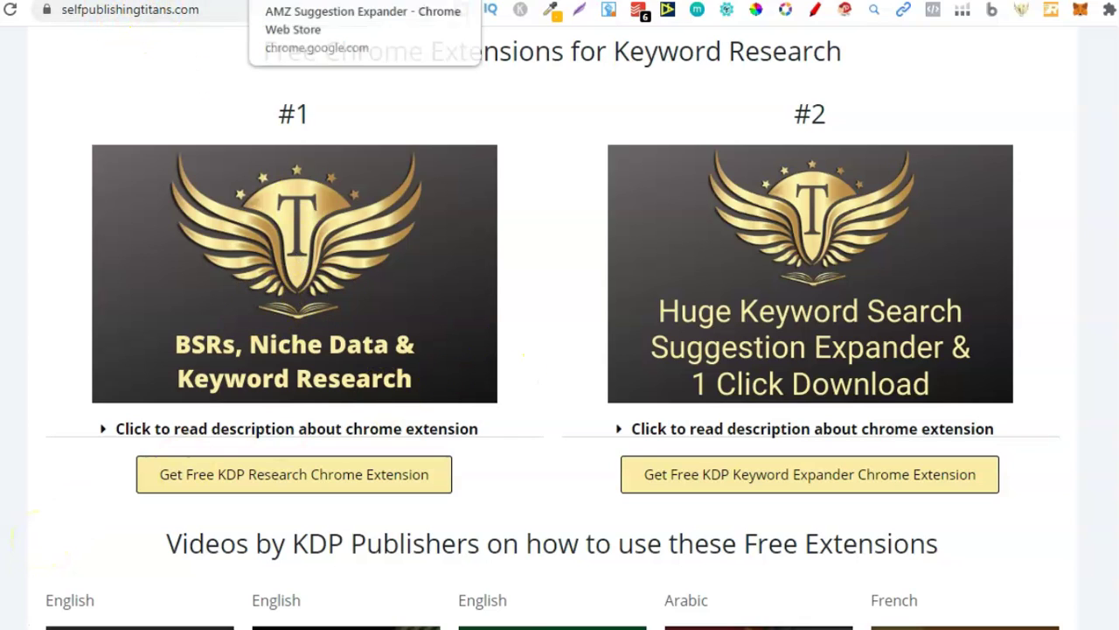
Step: View the AMZ Suggestion Expander store page, then go back to the Book Bolt Interior Generator
left_click(297, 0)
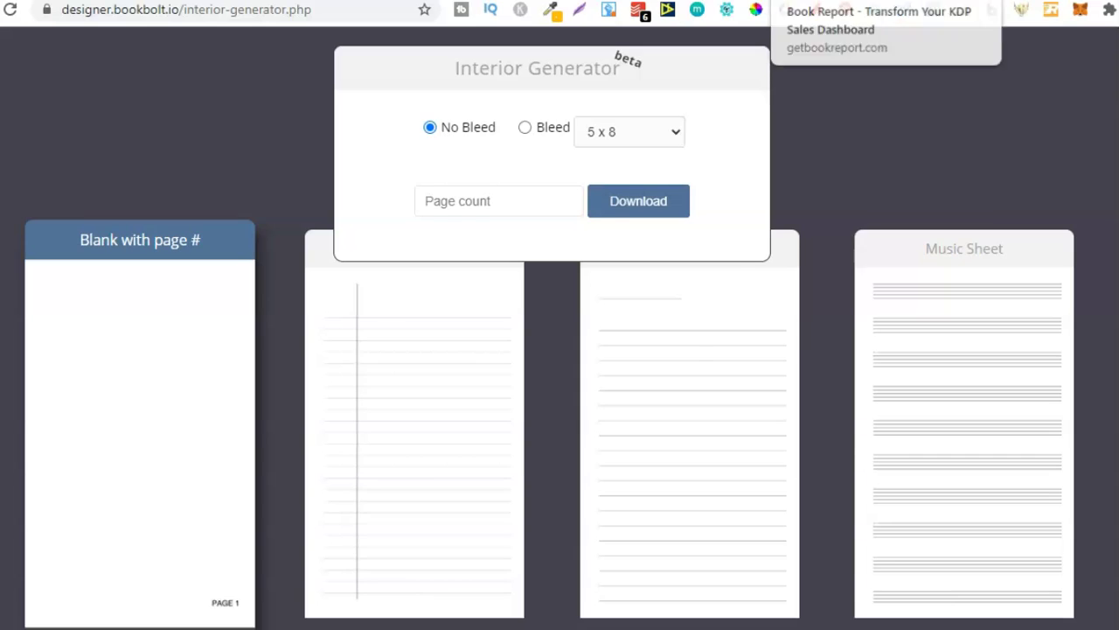
left_click(909, 0)
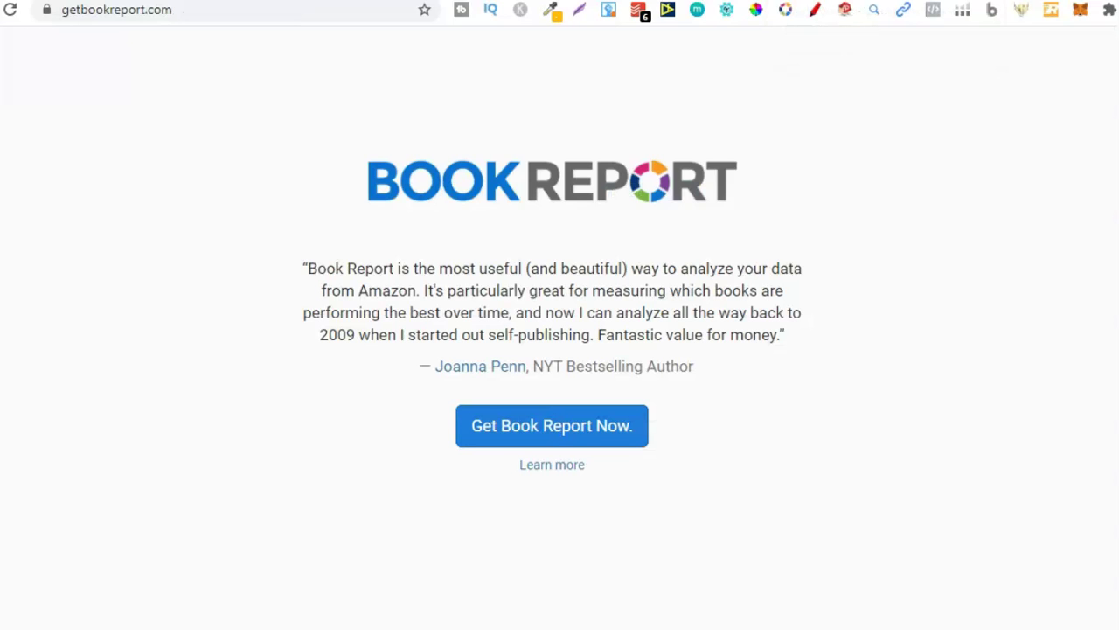